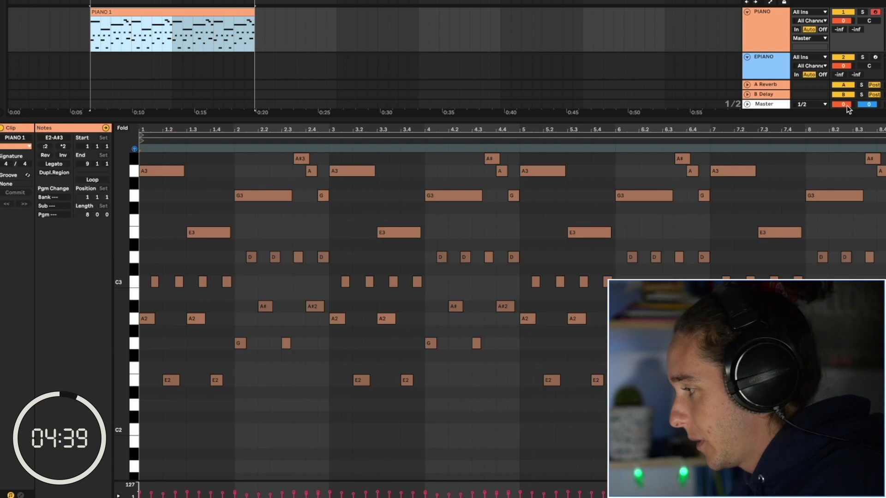
Step: Arm the EPIANO track and record a chord part slightly over two bars long under the piano clip
click(876, 58)
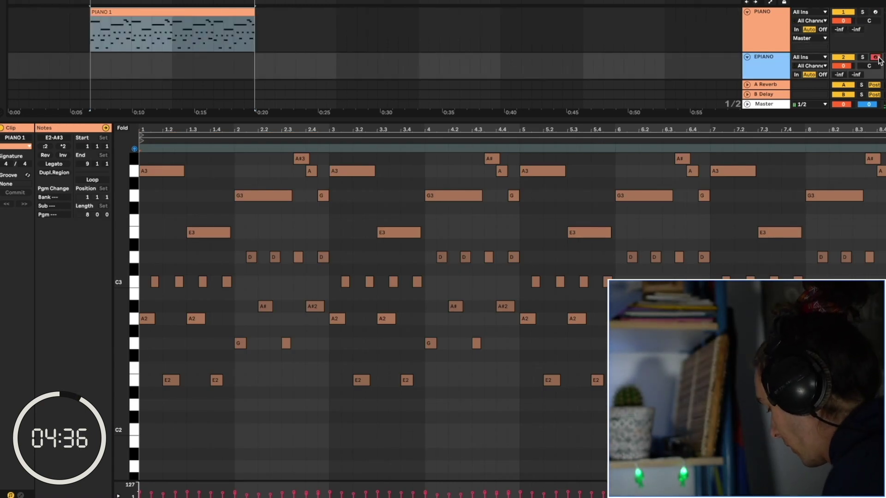
key(F9)
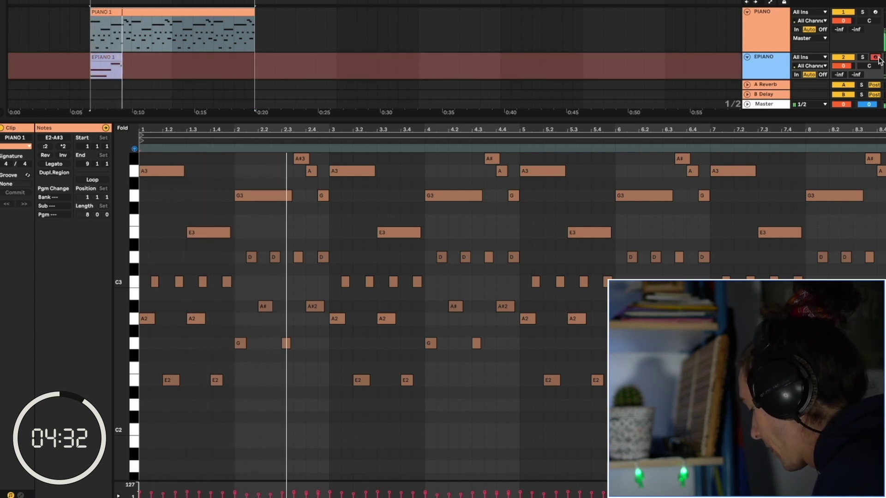
key(F9)
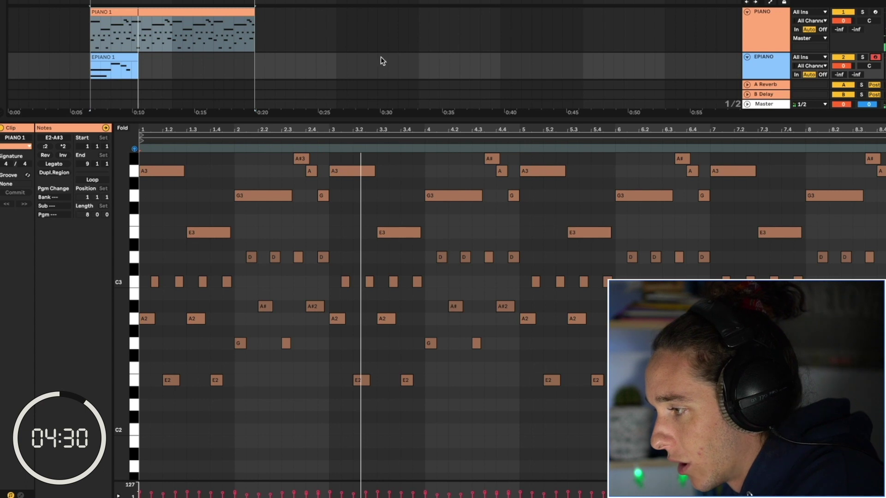
Step: Split the recorded EPIANO clip after two bars and quantize all notes in the two-bar part
click(131, 69)
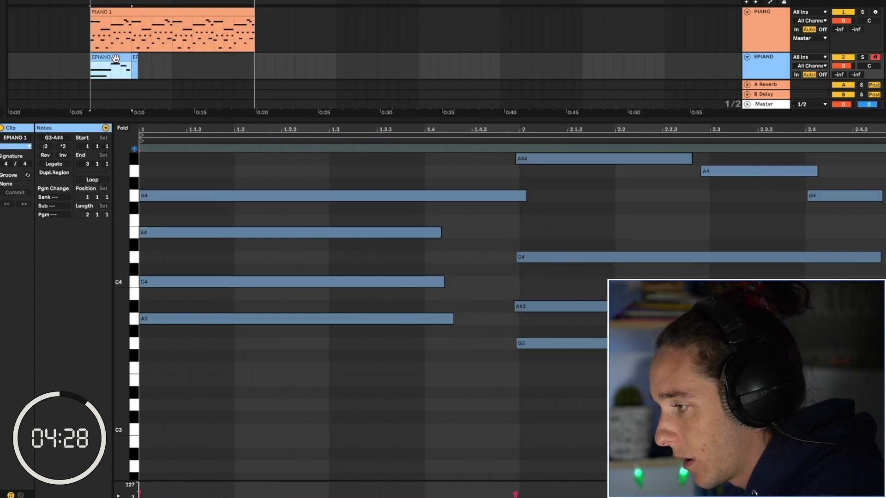
key(ctrl+a)
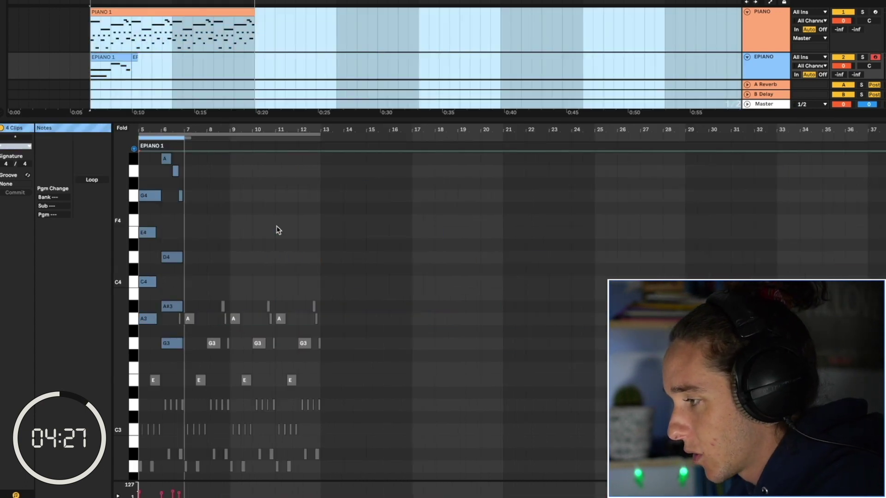
click(121, 60)
click(223, 195)
key(ctrl+a)
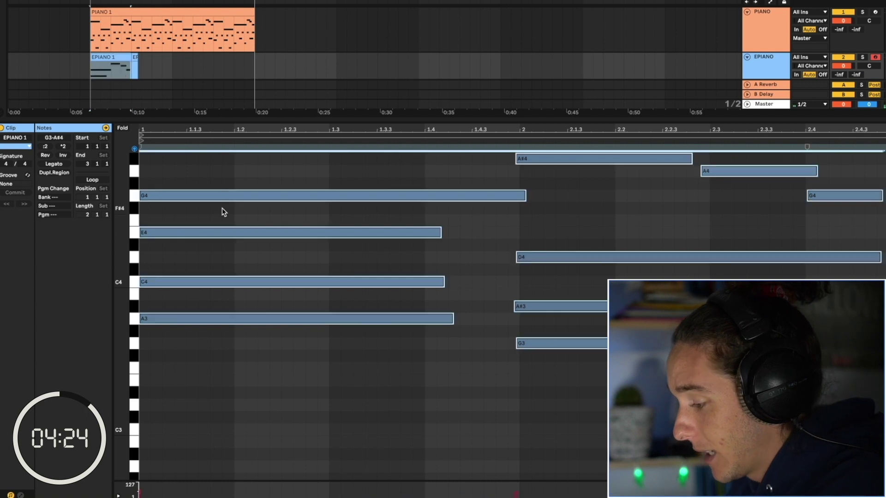
key(ctrl+shift+u)
key(Return)
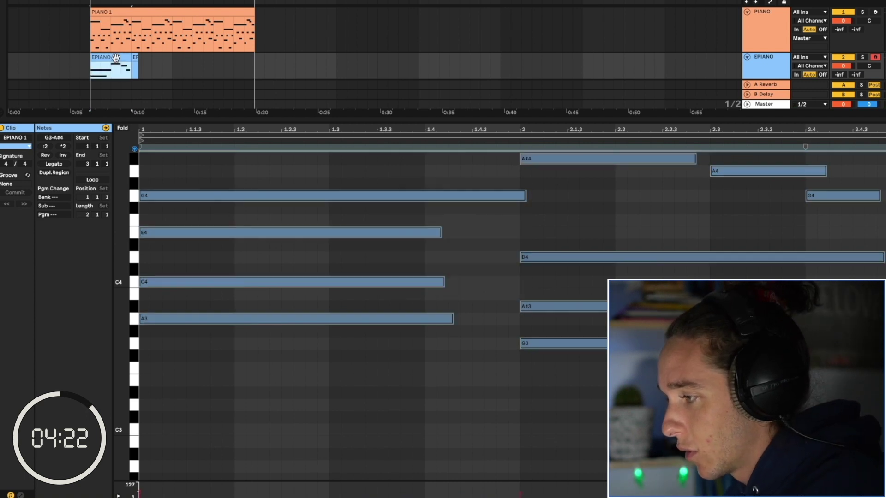
Step: Duplicate the two-bar EPIANO clip to fill eight bars and consolidate it into one clip
key(ctrl+d)
key(ctrl+d)
key(ctrl+j)
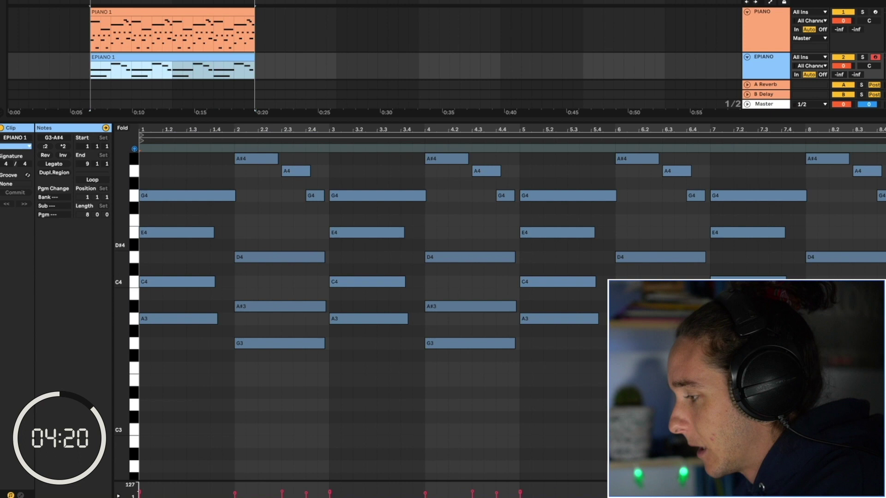
key(ctrl+alt+l)
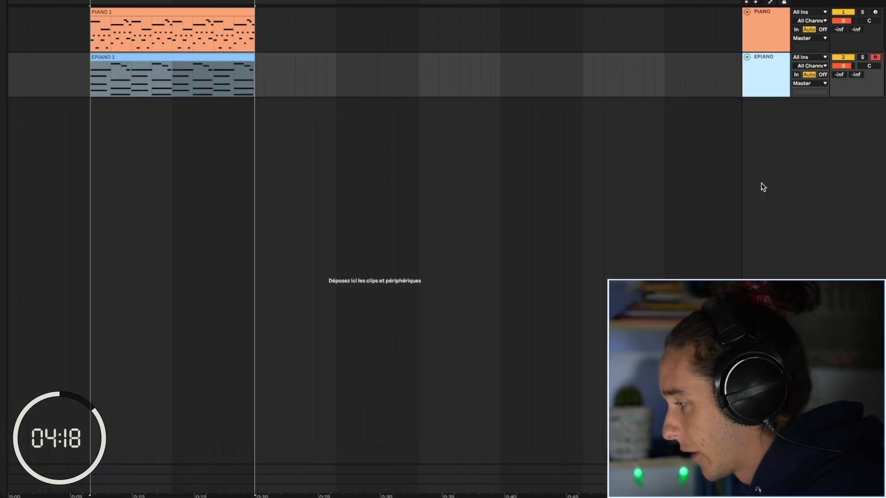
Step: Add a MIDI track, search the library for hat samples and load "(hat) jme tate a acheter un glock.wav" onto it
key(ctrl+shift+t)
key(ctrl+alt+b)
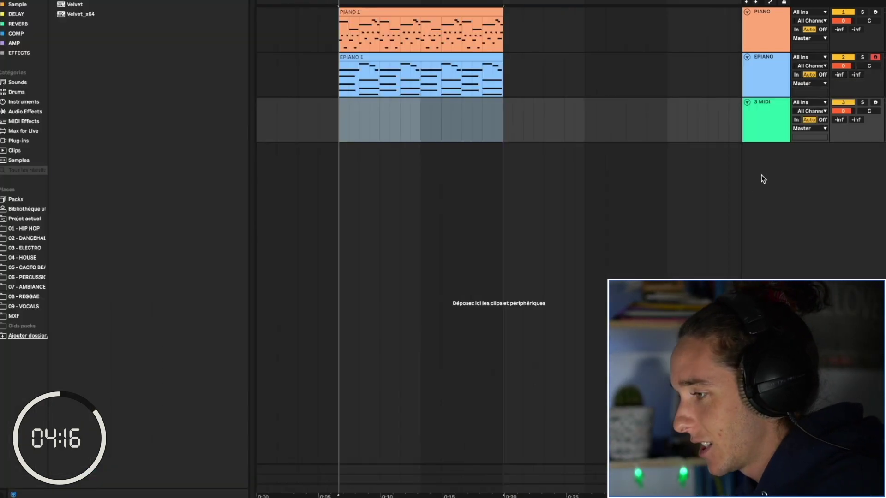
key(ctrl+f)
text(kick)
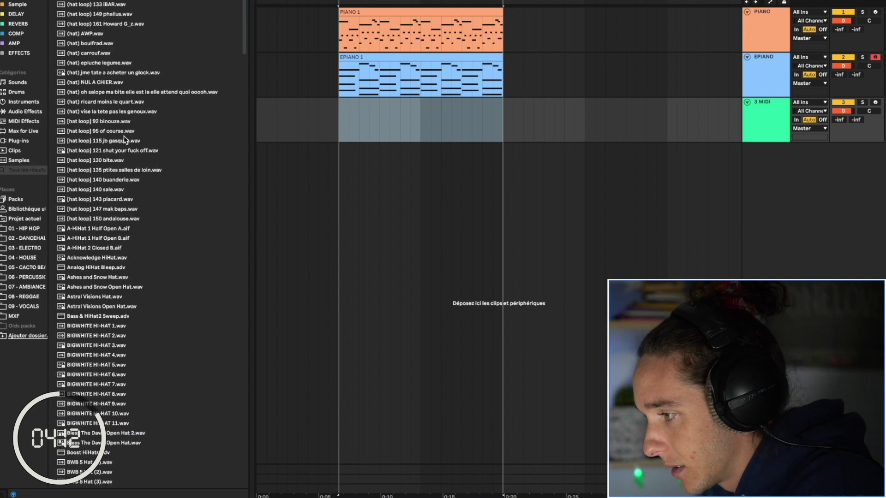
click(106, 72)
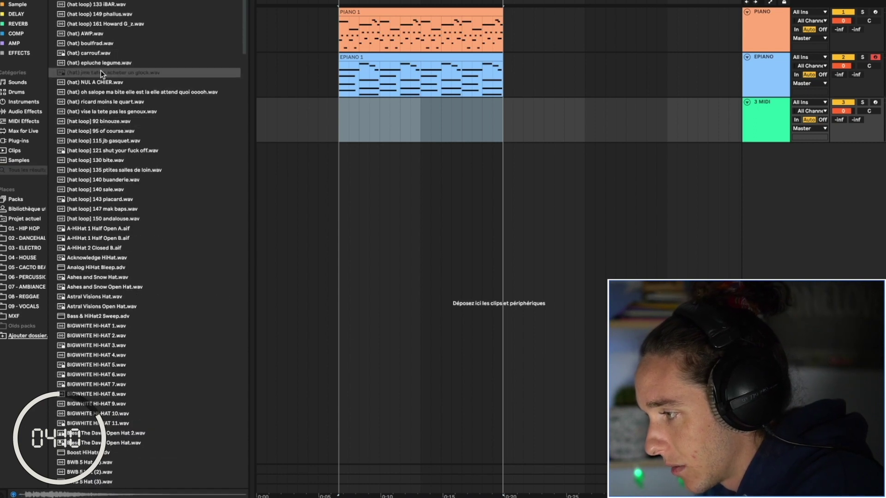
double_click(101, 73)
key(ctrl+alt+b)
Step: Create an eight-bar clip on the hat track and fill bar 1 with eight eighth-note C3 hits
key(ctrl+shift+m)
double_click(101, 116)
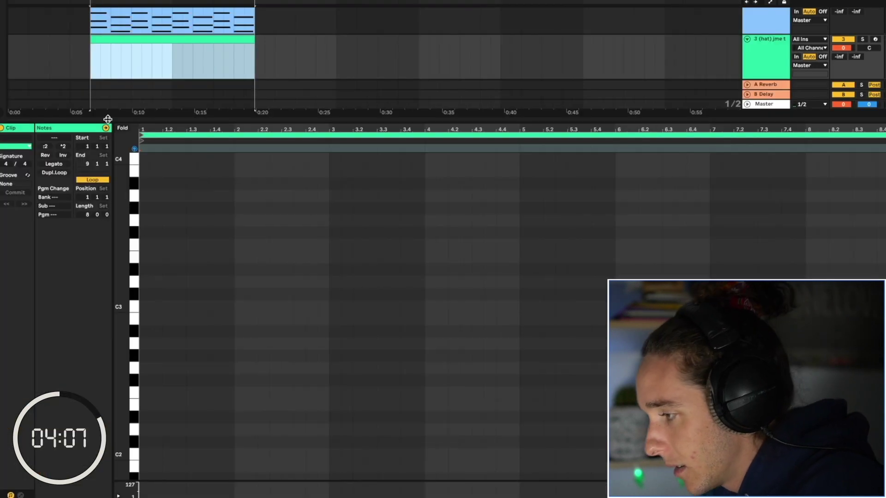
double_click(140, 310)
key(ctrl+d)
key(ctrl+d)
key(ctrl+d)
key(ctrl+d)
key(ctrl+d)
key(ctrl+d)
key(ctrl+d)
Step: Repeat the one-bar hat pattern through bar 4
key(ctrl+a)
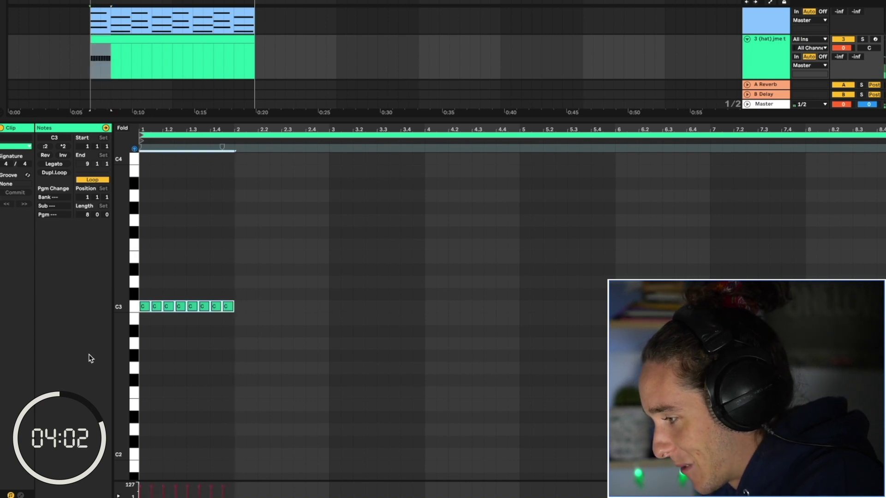
key(ctrl+d)
key(ctrl+d)
key(ctrl+d)
Step: Turn the first hat note of bar 1 into a fast four-hit roll and play the pattern
click(144, 304)
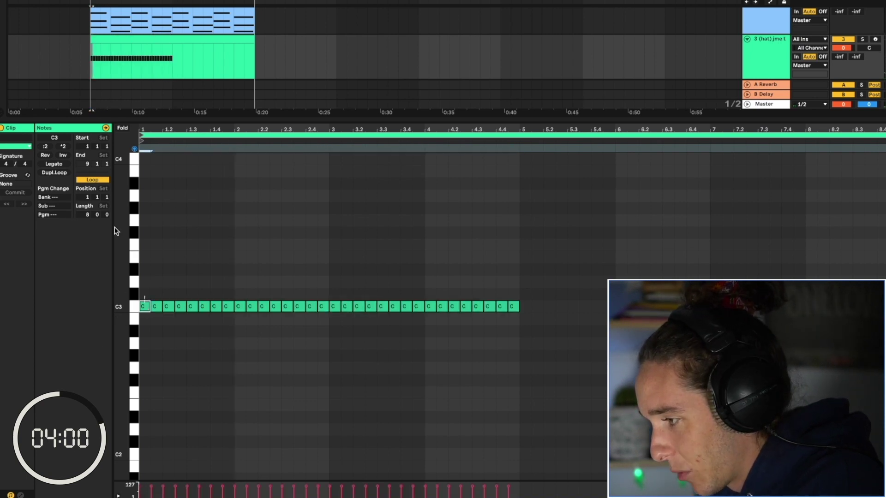
key(space)
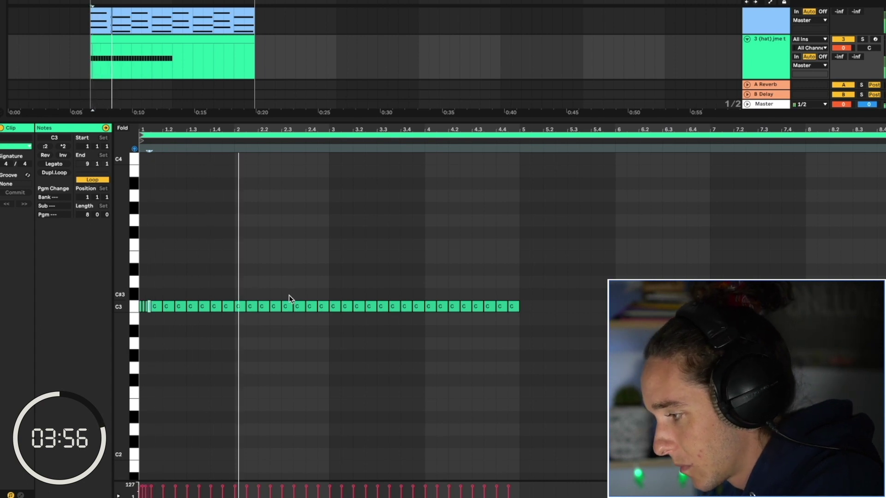
key(space)
Step: Raise the hat note just before beat 2.3 to D3 and turn it into a fast four-hit roll
click(275, 306)
key(Up)
key(Up)
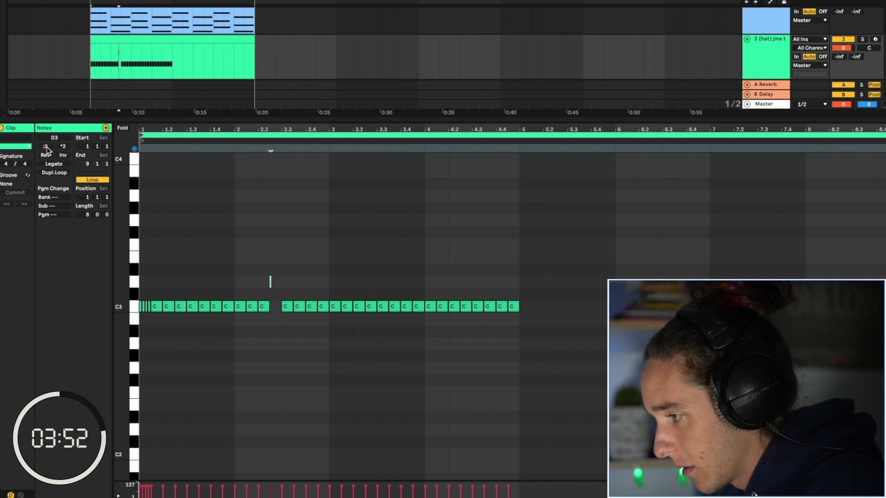
click(64, 148)
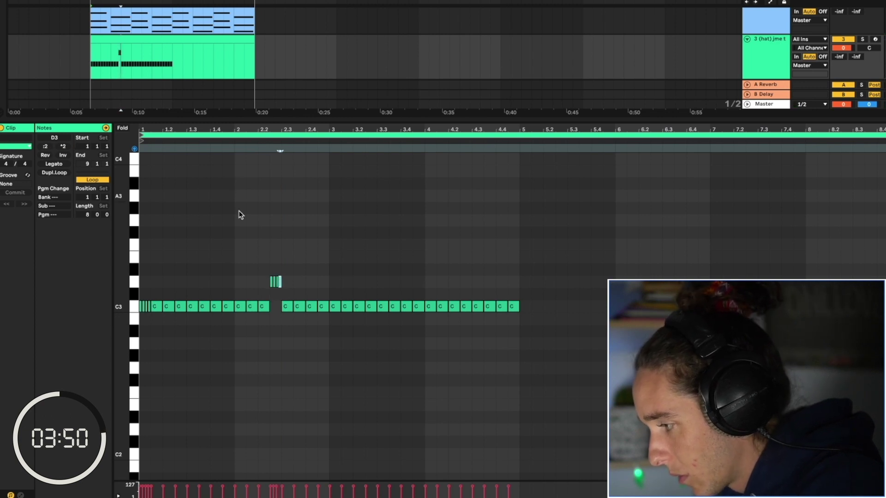
Step: Duplicate the D3 hat roll to just before beat 2.4, lower the copy to A#2 and play it back
click(276, 282)
key(ctrl+d)
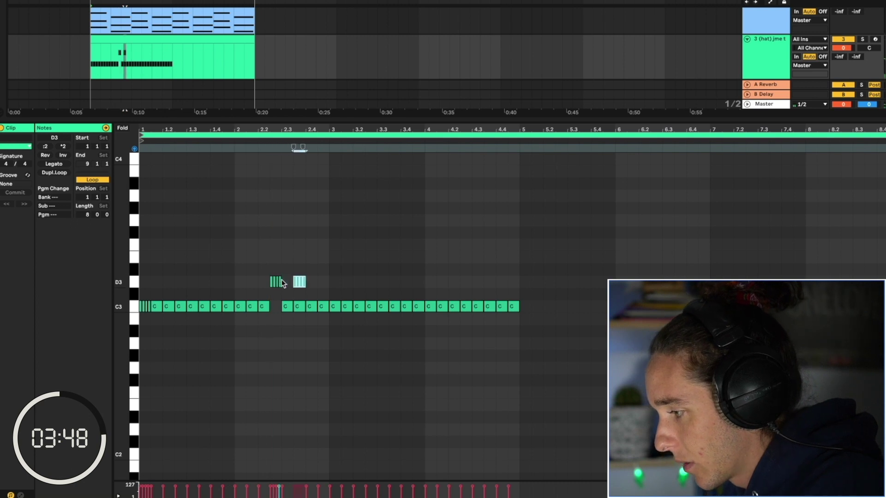
key(Down)
key(space)
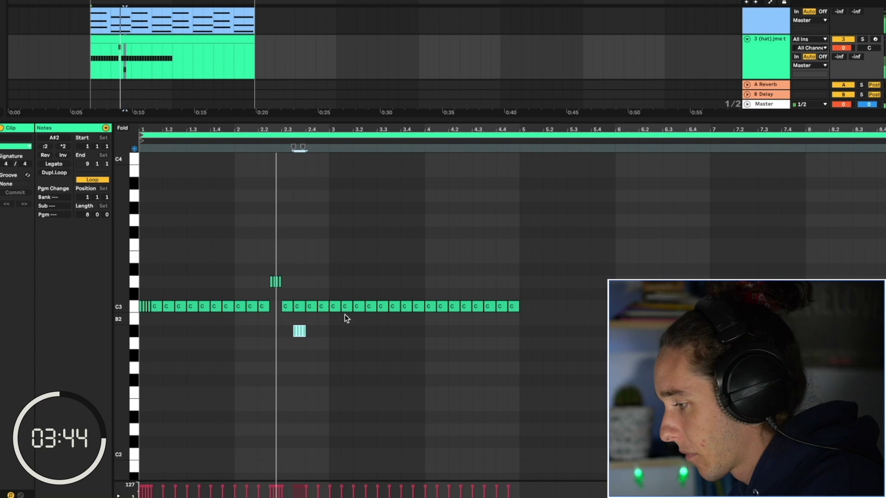
key(space)
Step: Shift the D3 and A#2 rolls to a later position and fill the gap in the C3 hats with duplicated notes
drag(267, 263, 301, 338)
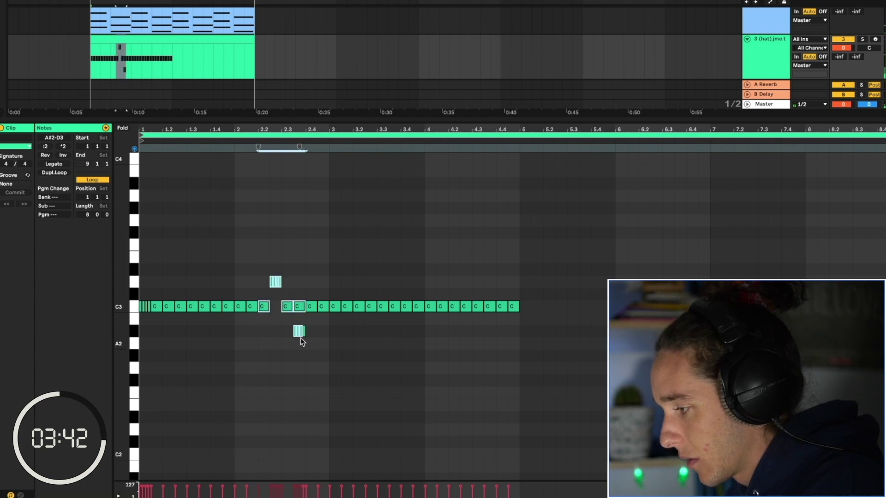
key(Right)
click(248, 307)
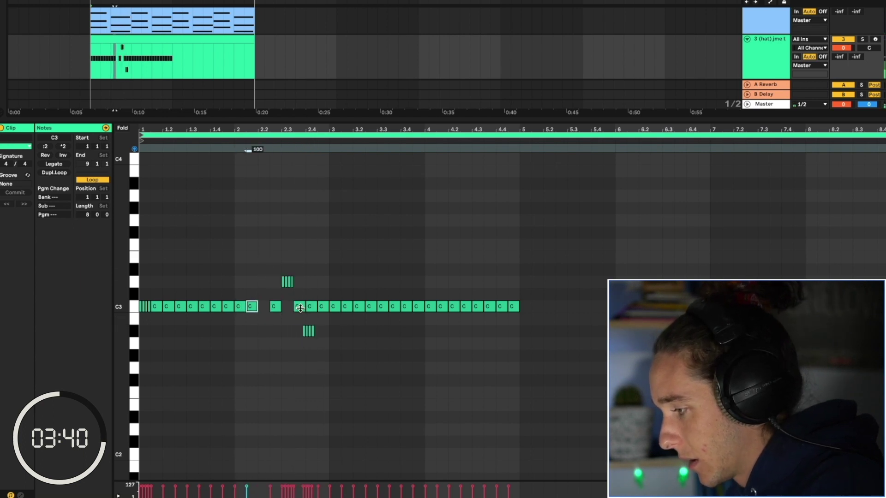
key(ctrl+d)
Step: Compress the two C3 hat notes on beat 3.4 to half their length as sixteenth notes
click(410, 301)
shift+click(418, 306)
click(45, 146)
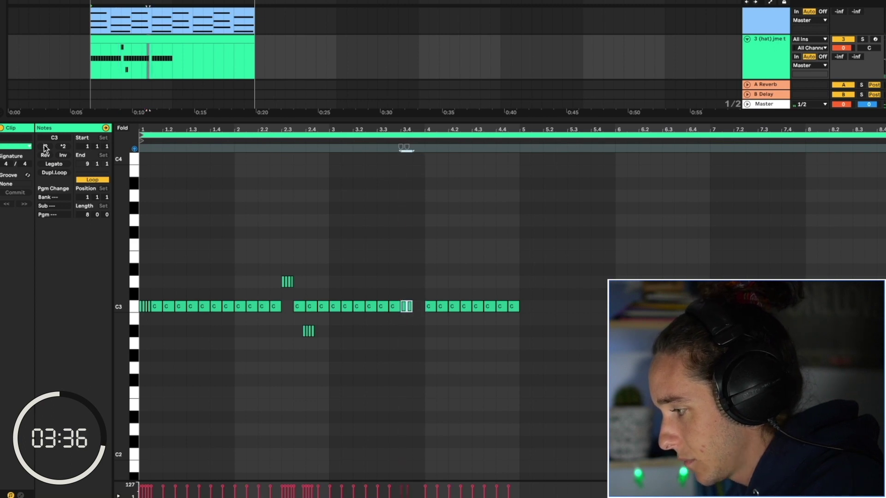
Step: Duplicate the full four-bar hat pattern into bars 5 to 8
drag(518, 270, 142, 404)
key(ctrl+d)
click(176, 52)
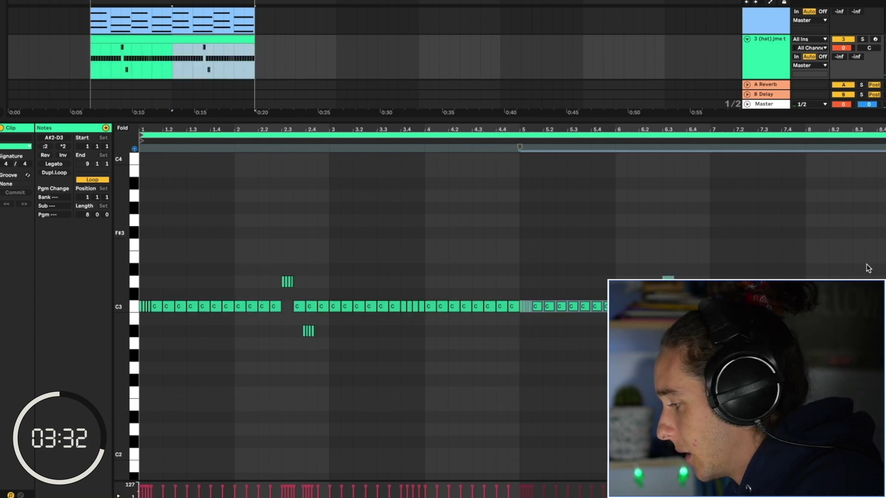
key(ctrl+alt+l)
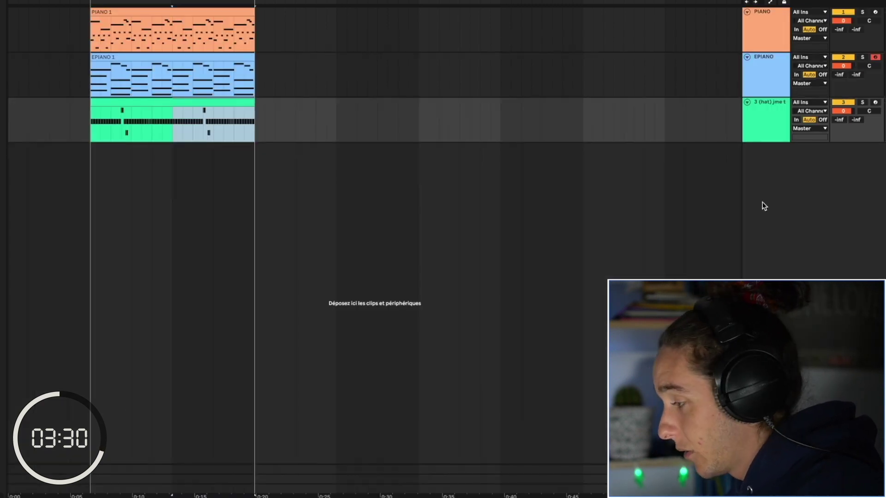
Step: Add a fourth MIDI track, search the library for snare samples and audition a couple of them
key(ctrl+shift+t)
key(ctrl+alt+b)
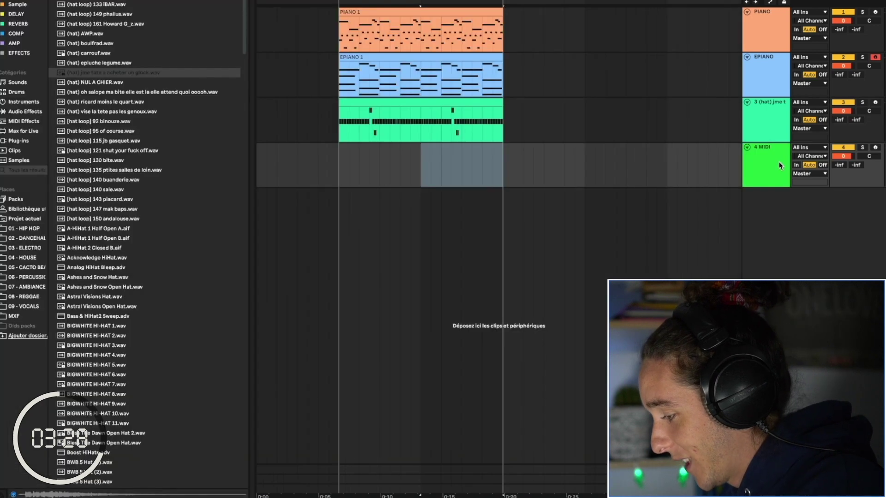
key(ctrl+f)
text(snare)
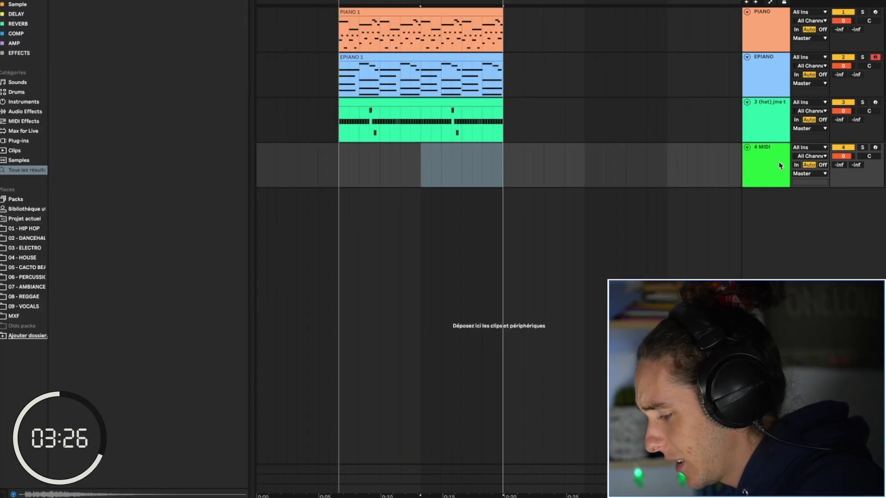
click(98, 121)
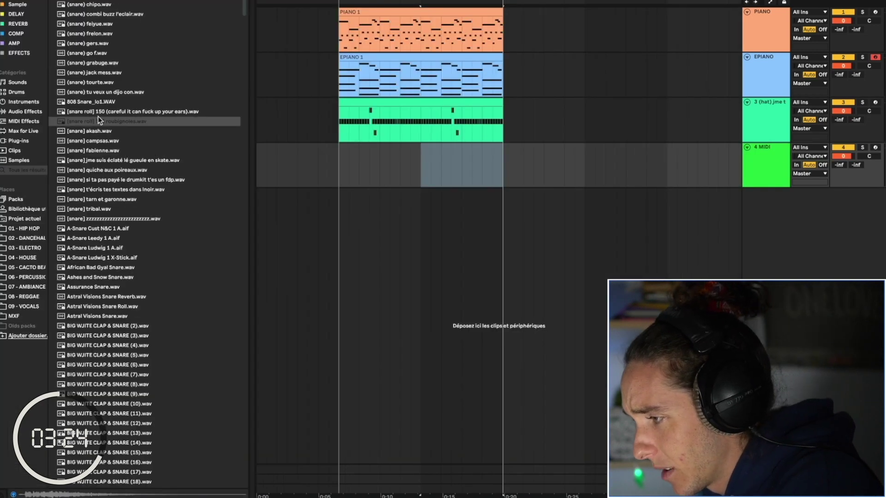
click(89, 72)
Step: Load CLAP - JEUNE.wav from the COSMOS pack's CLAPS folder in 01 - HIP HOP onto the new MIDI track
click(29, 229)
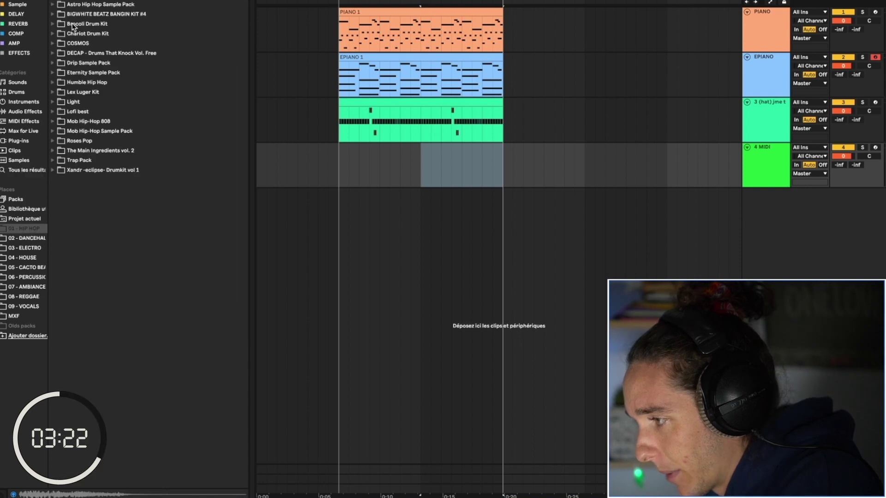
click(57, 43)
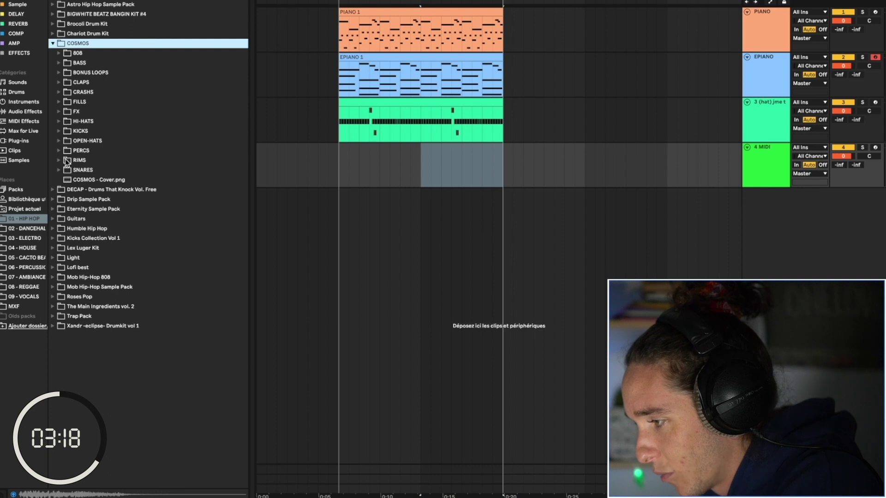
click(59, 82)
click(85, 102)
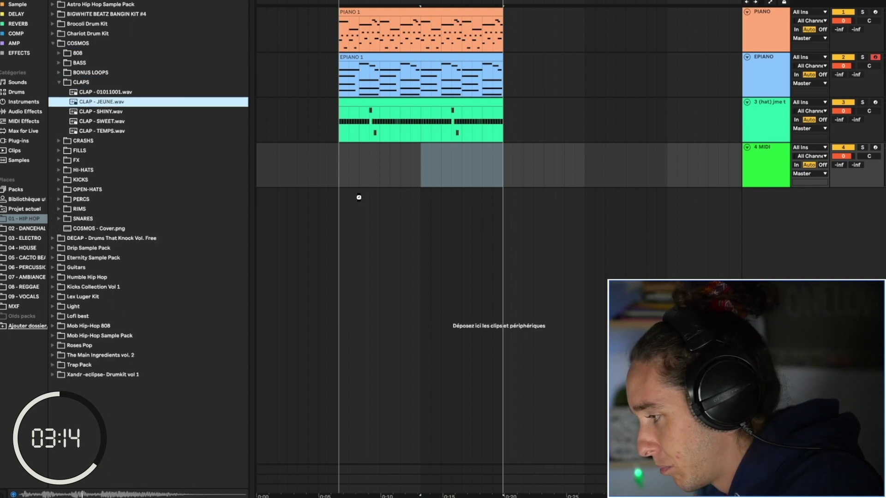
Step: Create an eight-bar clip on the clap track and place a C3 note on beat 1.3
drag(339, 176, 514, 162)
key(ctrl+shift+m)
double_click(502, 163)
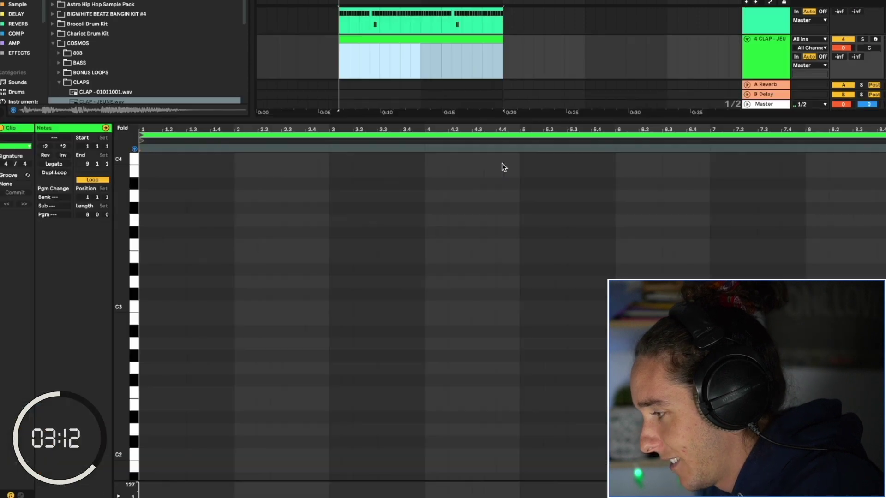
double_click(202, 308)
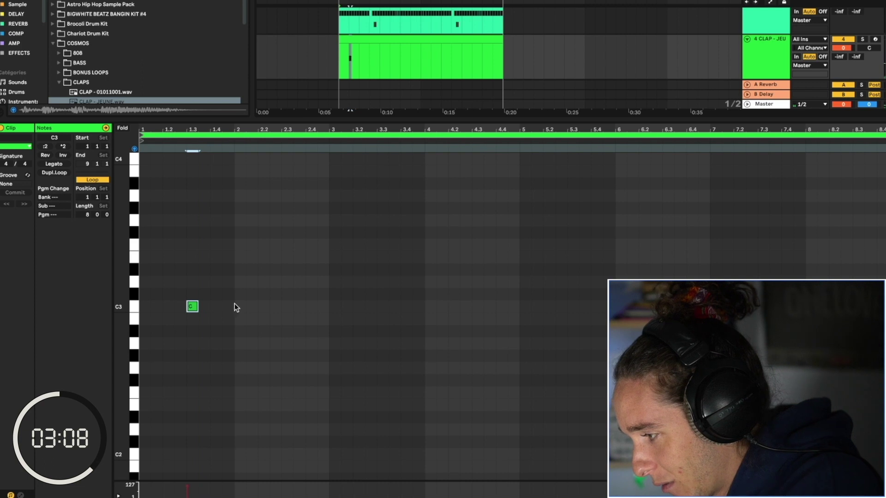
Step: Repeat the clap on the third beat of every bar through bar 8 and play the arrangement
key(ctrl+d)
key(ctrl+d)
key(ctrl+d)
key(ctrl+d)
key(ctrl+d)
key(ctrl+d)
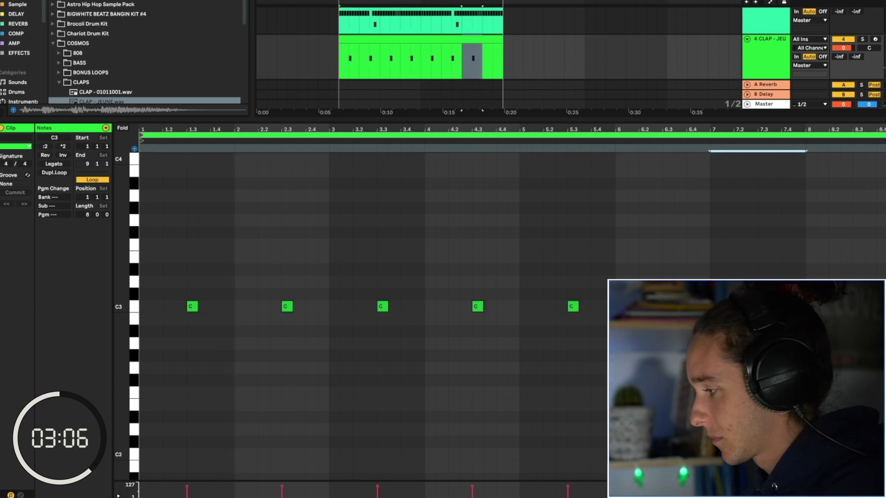
key(space)
key(ctrl+alt+l)
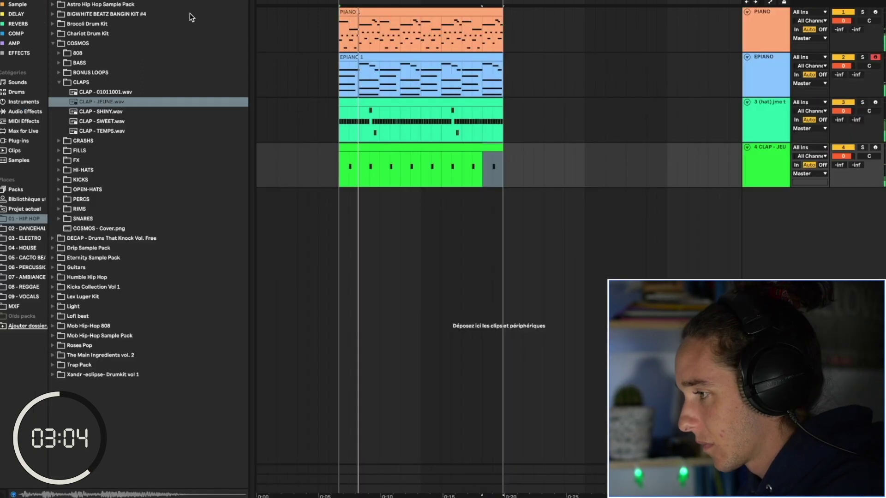
double_click(763, 162)
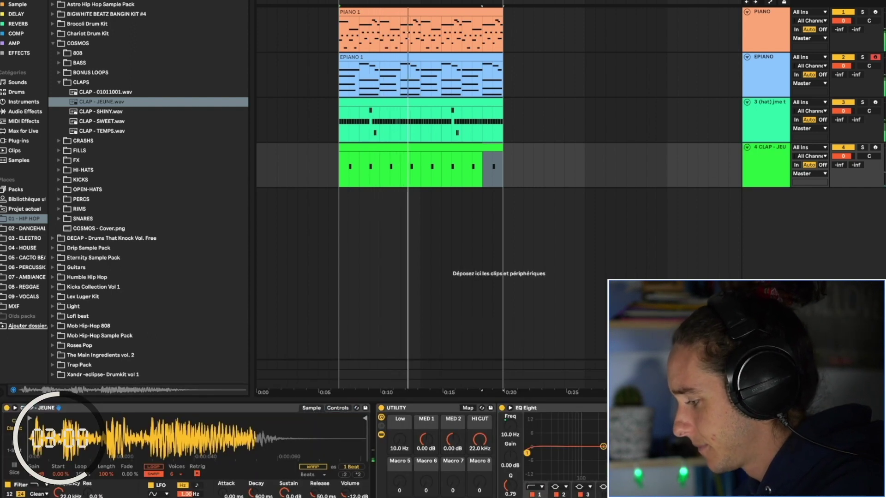
mouse_move(762, 497)
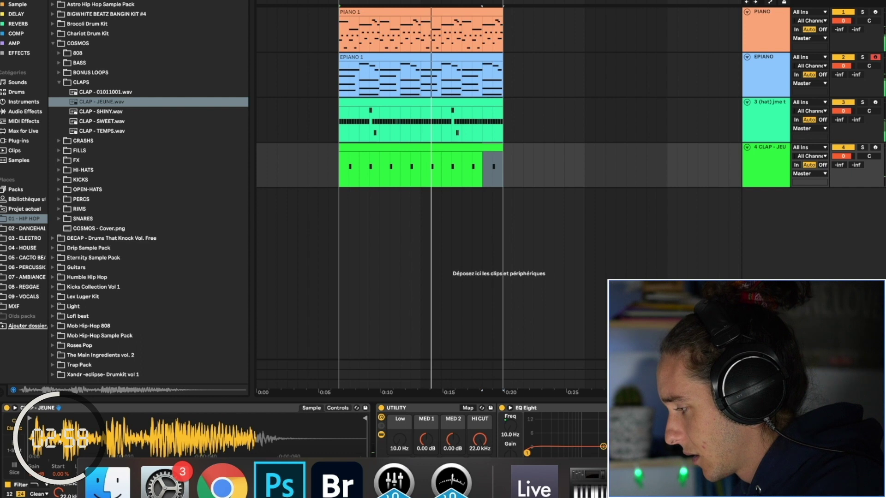
key(super+alt+l)
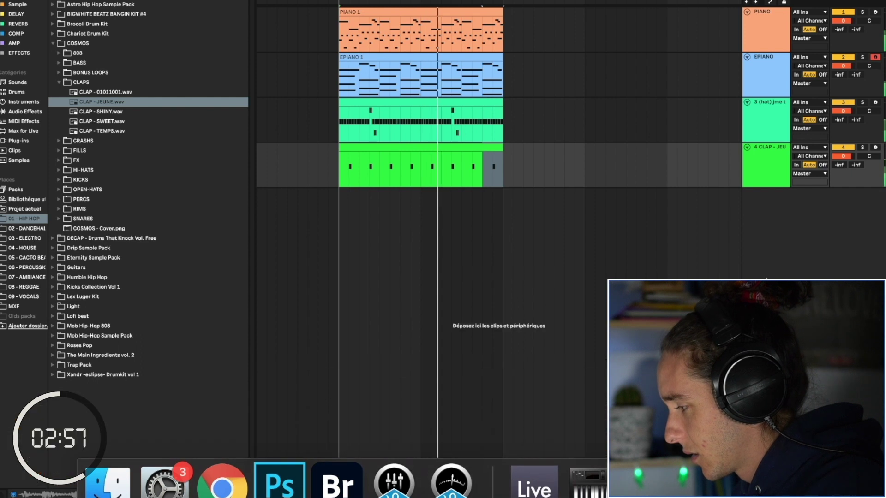
Step: Open the hi-hat clip and nudge the low A#2 hat rolls in bars 2 and 6 slightly later
click(486, 145)
click(465, 106)
double_click(465, 103)
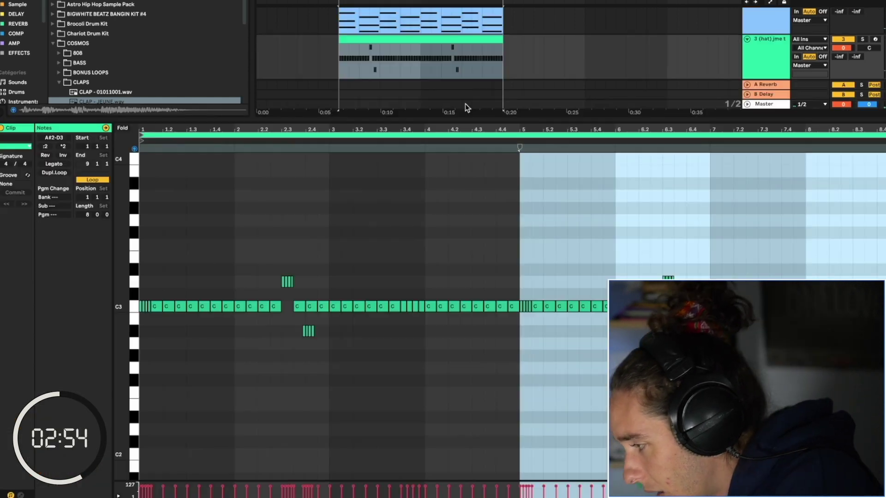
click(663, 262)
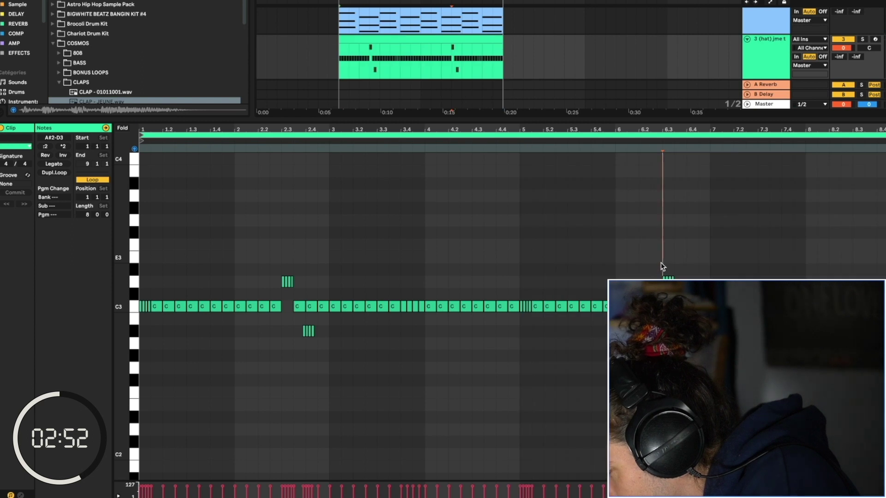
click(635, 134)
key(space)
drag(690, 335, 694, 336)
click(309, 331)
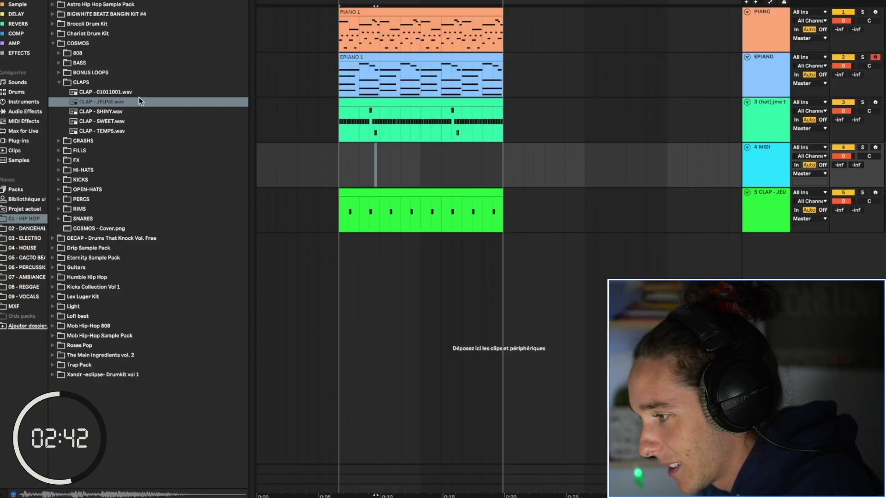
Step: Load RIM - BLOP.wav from the COSMOS pack's RIMS folder onto the new MIDI track above the clap
click(57, 208)
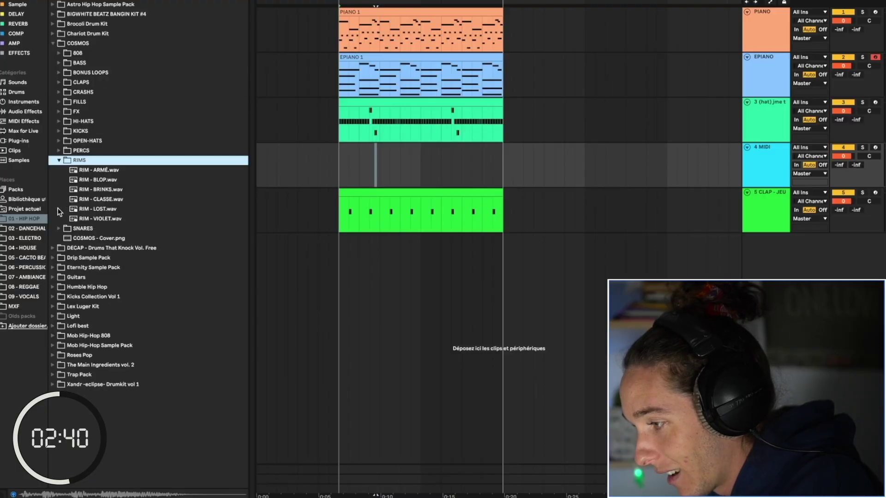
click(86, 171)
drag(86, 183, 340, 173)
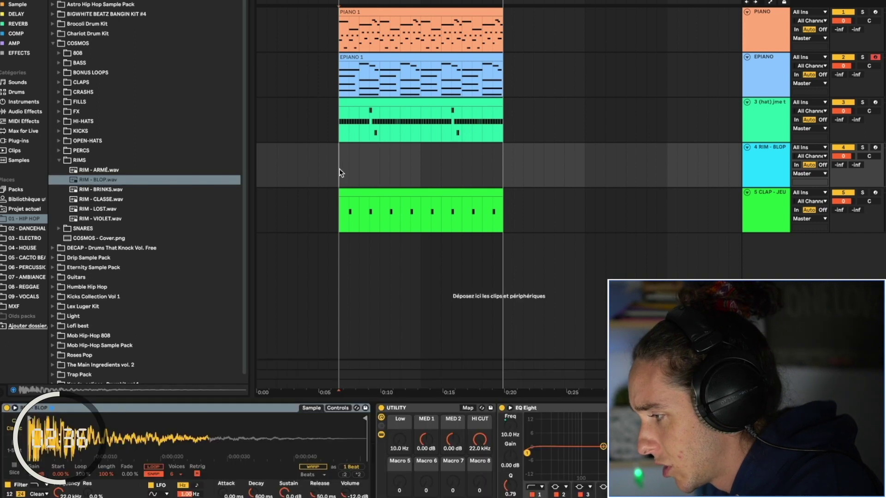
Step: Create an eight-bar clip on the rim track and place C3 notes on 1.4.3 and 2.1.3
shift+click(503, 168)
key(ctrl+shift+m)
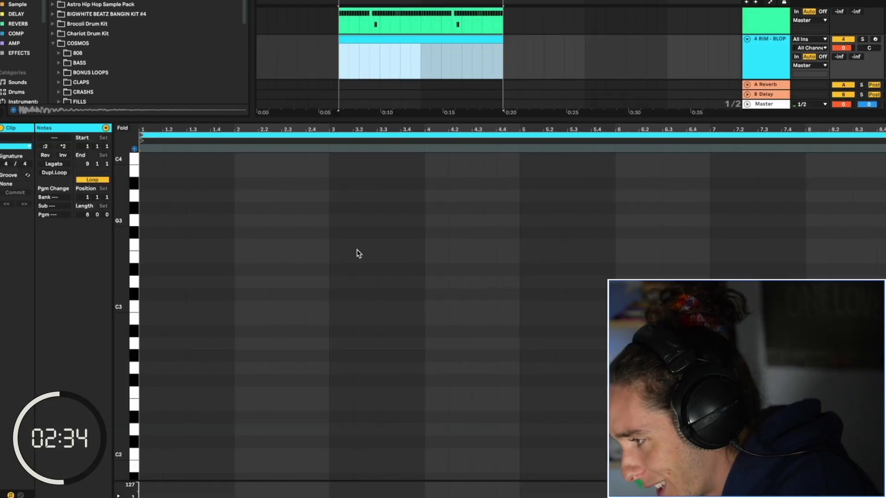
double_click(228, 307)
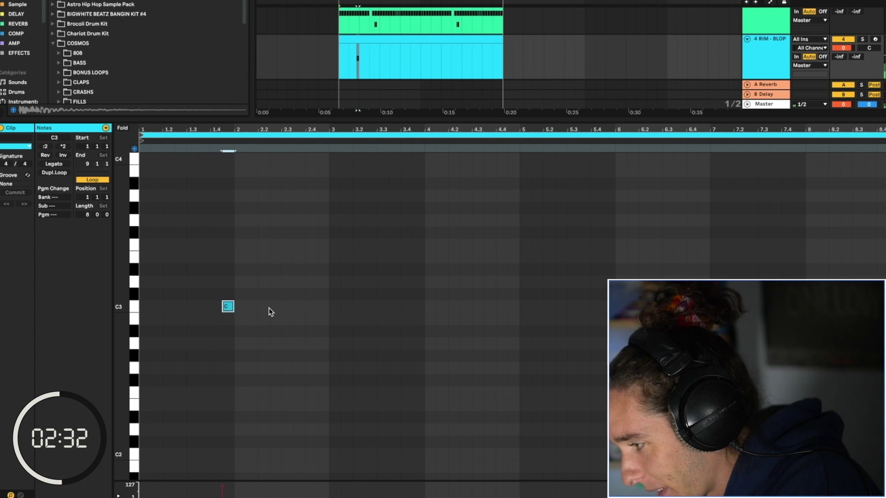
double_click(253, 307)
key(space)
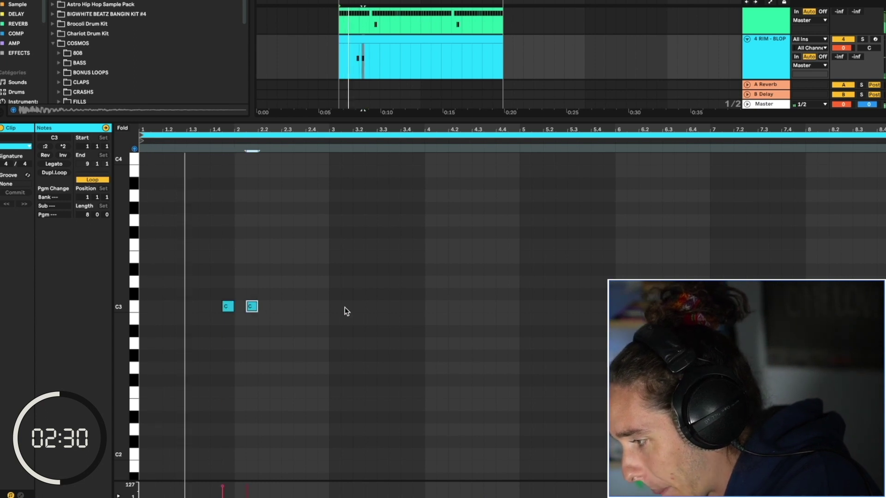
Step: Repeat the two-note rim pattern every two bars through bar 8, then show the rim track's devices
key(space)
key(ctrl+a)
key(ctrl+d)
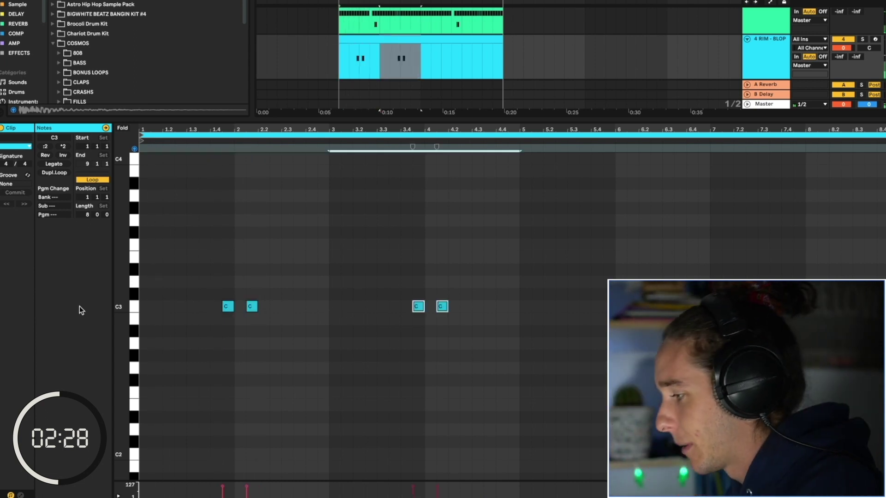
key(ctrl+d)
key(ctrl+d)
key(shift+Tab)
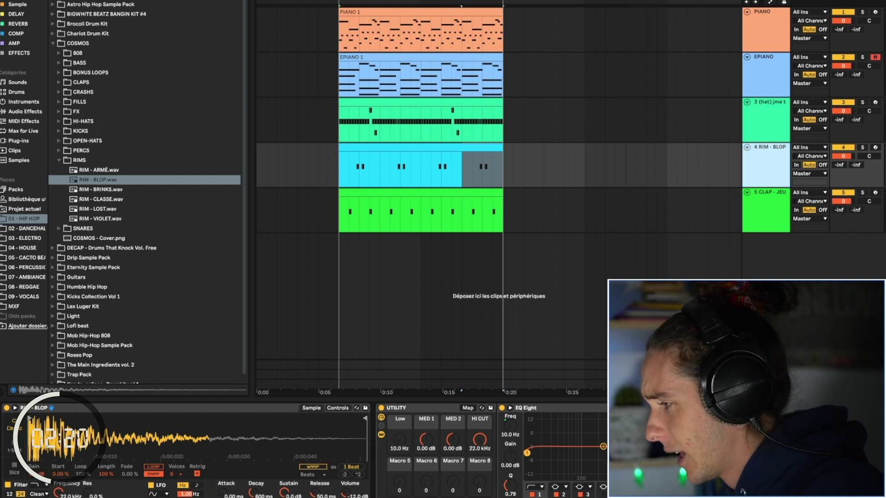
Step: Add a MIDI track below the rim track and open the first hip-hop pack's Kick folder
key(ctrl+shift+t)
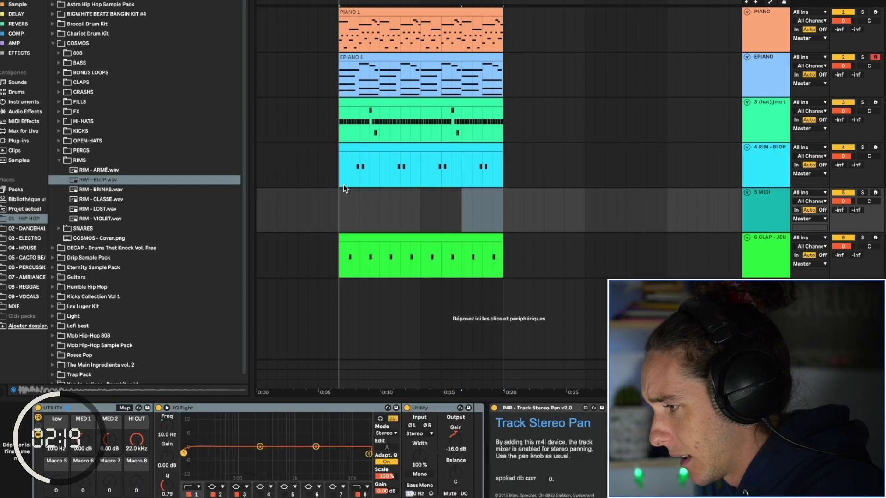
click(63, 5)
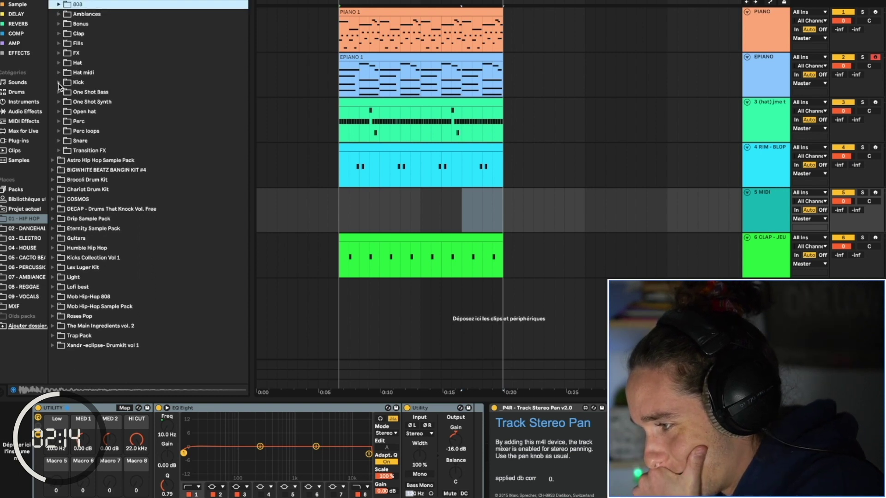
click(59, 84)
Step: Audition kick samples, including kick clean.wav and kick housy.wav, and load kick classique.wav onto the new track
click(94, 102)
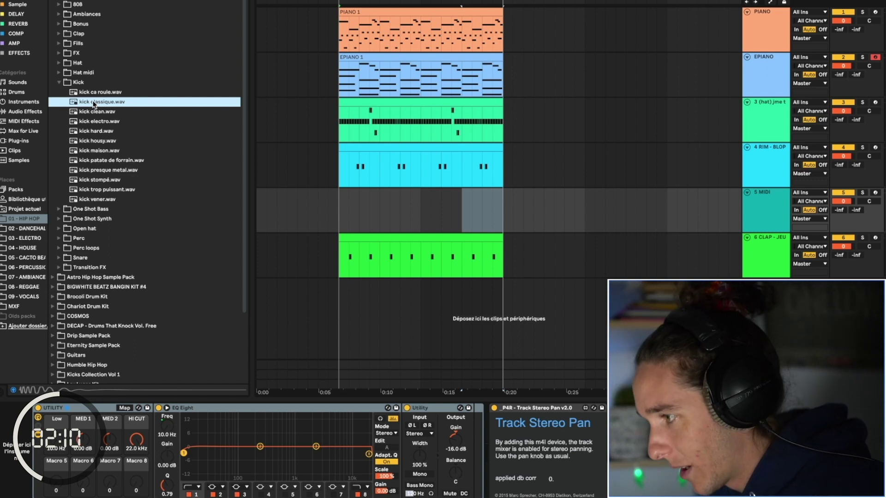
click(91, 110)
click(92, 103)
click(93, 144)
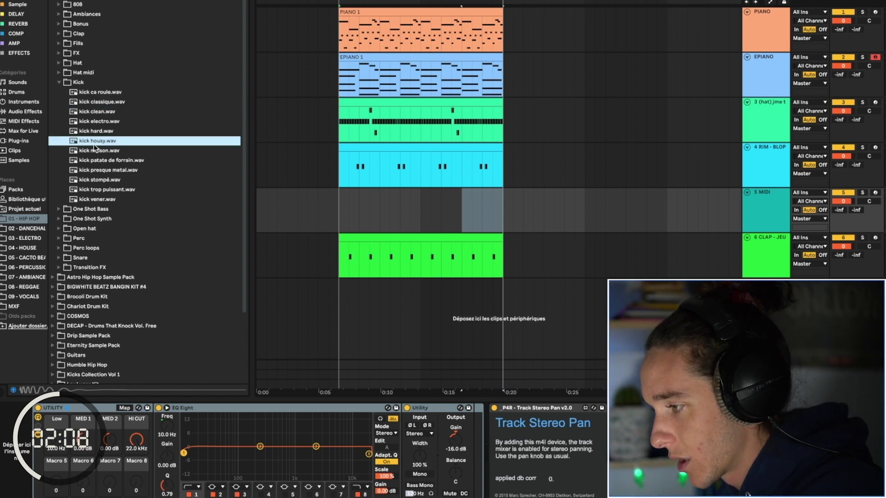
click(96, 101)
Step: Create an eight-bar clip on the kick track and place C3 kicks on 1.1 and 1.4, checking them in playback
drag(376, 194, 502, 204)
key(super+shift+m)
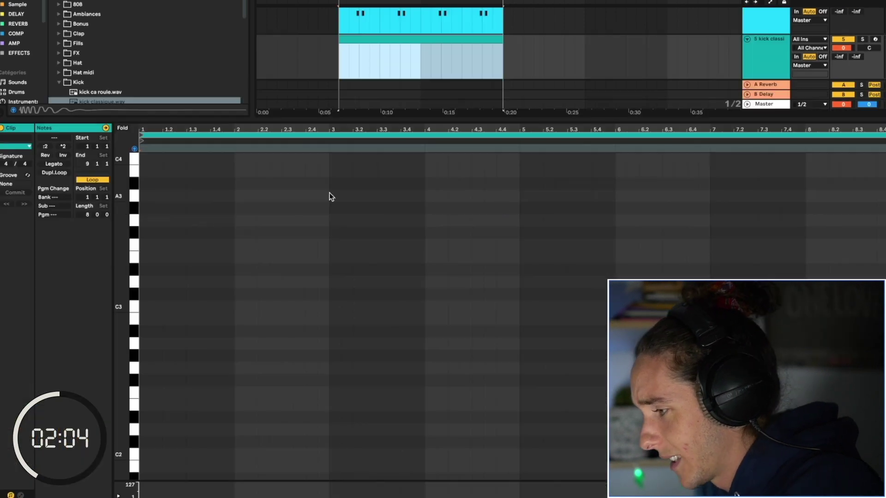
double_click(147, 307)
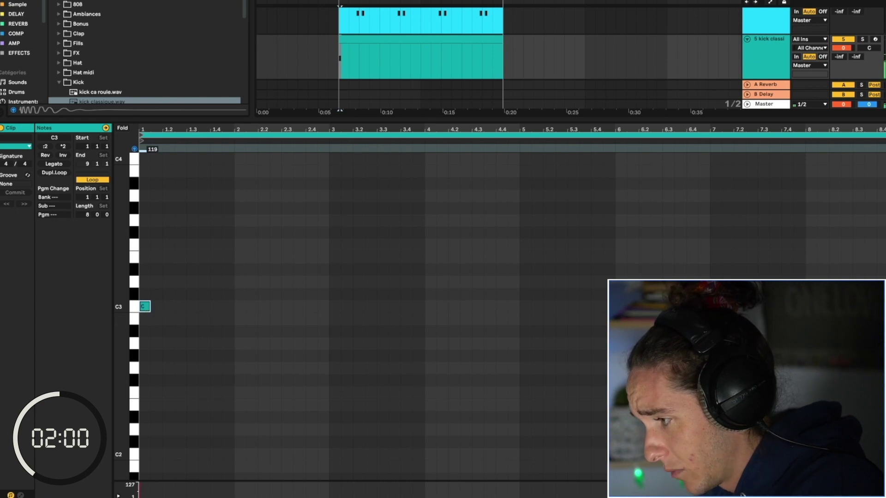
key(space)
double_click(216, 306)
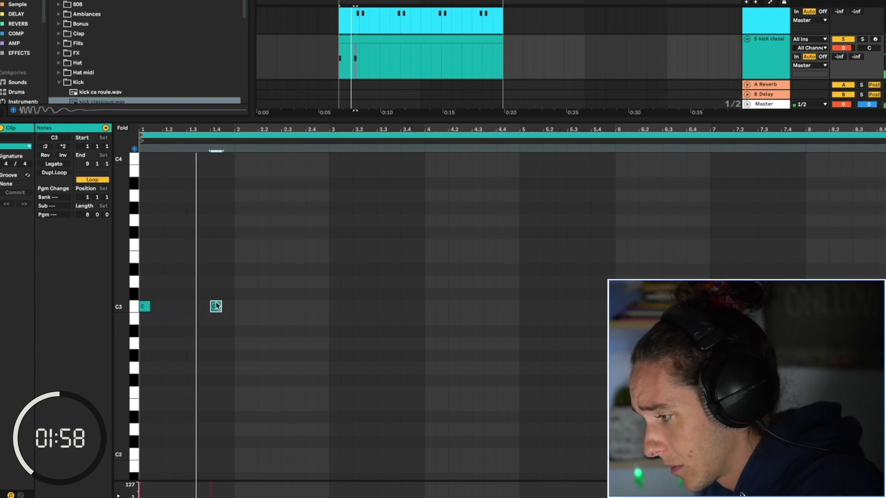
key(space)
Step: Place C3 kicks on 2.3, 2.4 and the start of bar 3, and play the pattern
double_click(300, 307)
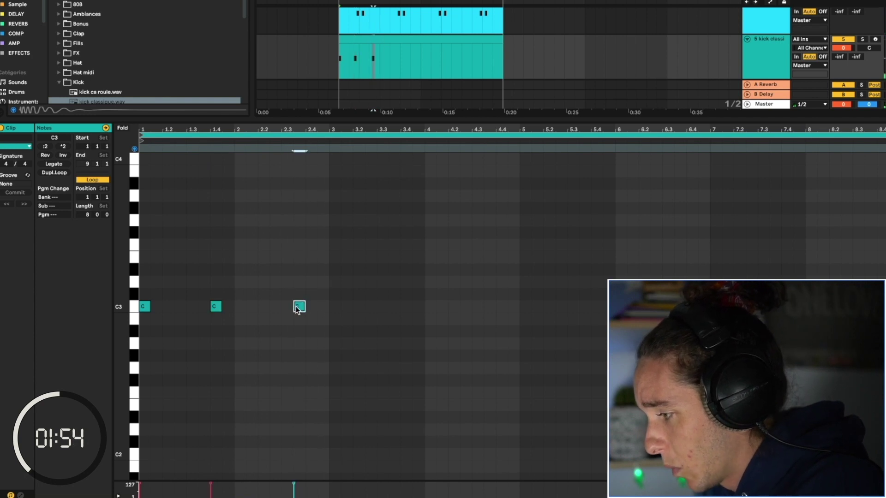
double_click(307, 307)
double_click(334, 307)
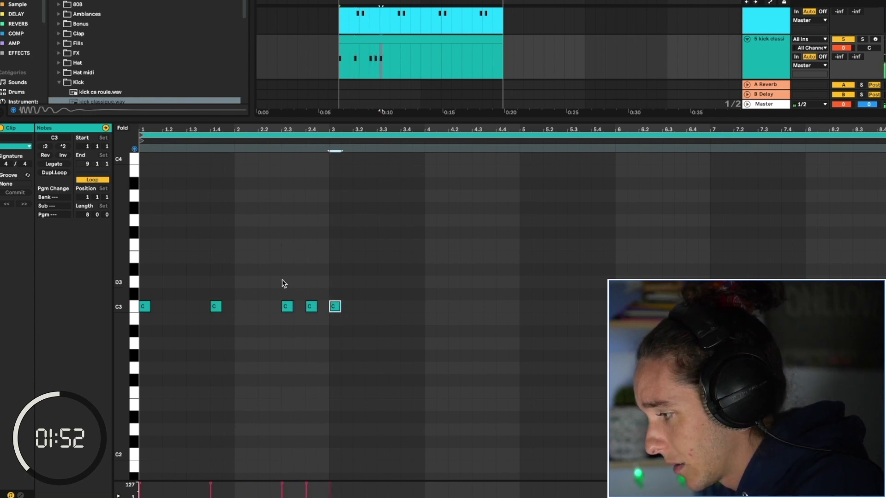
click(282, 302)
key(space)
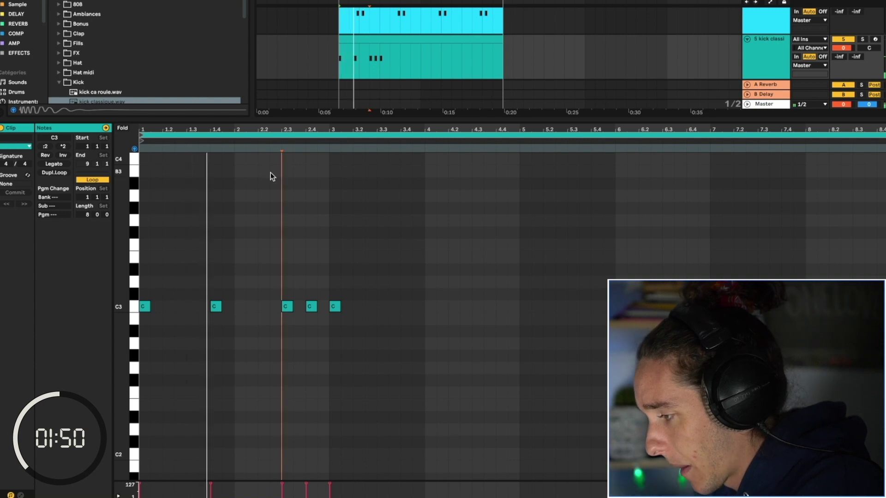
key(space)
Step: Replace the kick on 2.3 with one on 2.4.3, and divide the bar 3 kick into two short notes
double_click(323, 308)
drag(287, 308, 346, 307)
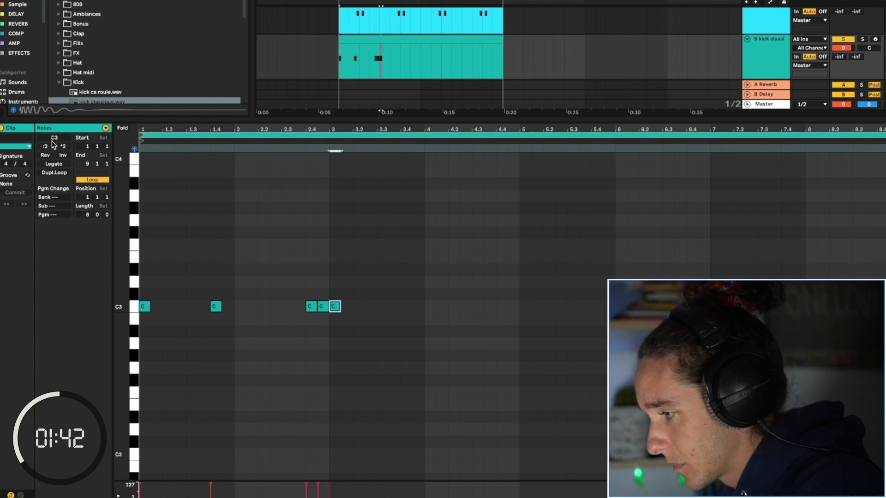
click(286, 138)
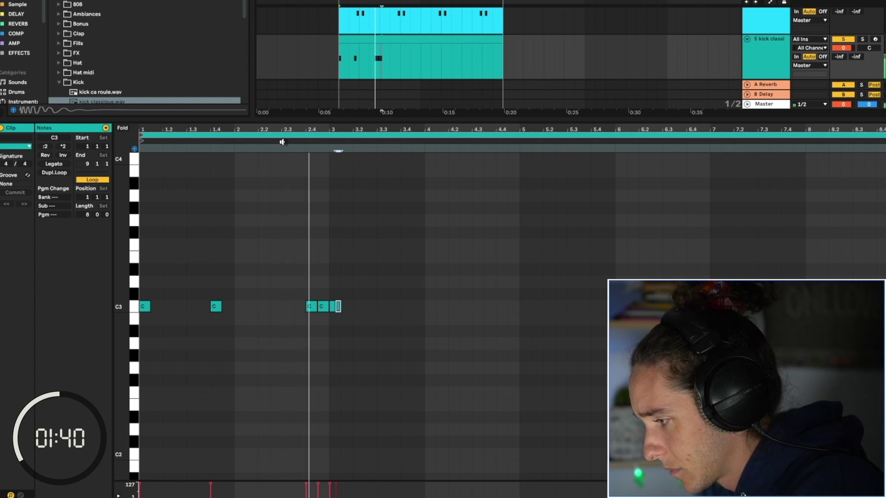
click(332, 307)
key(space)
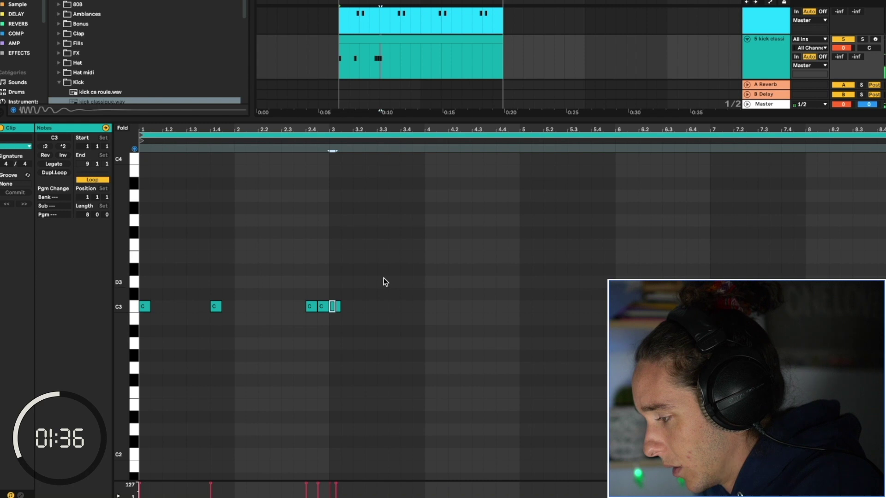
Step: Delete the kick on 2.4.3 and the second short kick in bar 3, and play the result
double_click(323, 305)
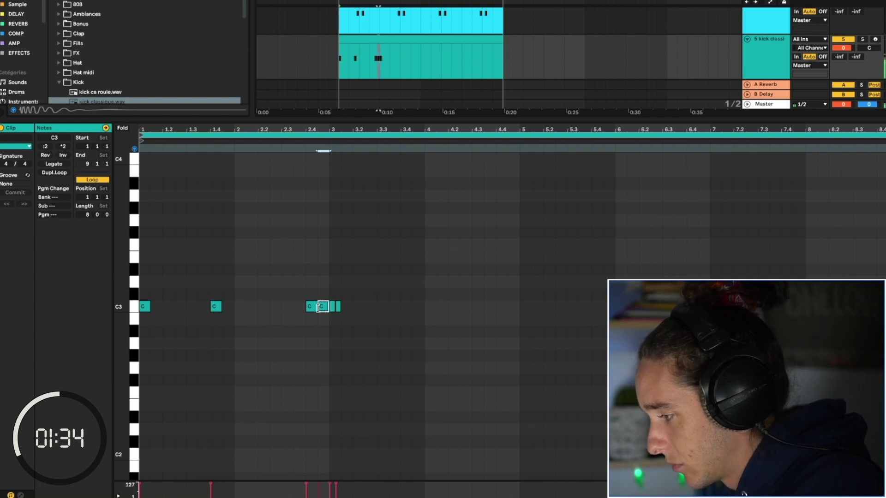
click(338, 306)
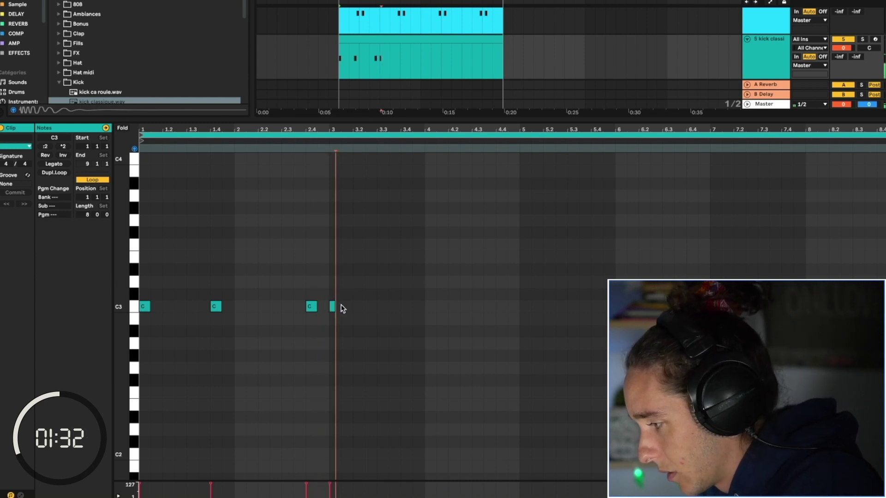
key(space)
key(space)
Step: Place C3 kicks on 3.4, 4.1 and 4.2, shift the first one back to 3.3.3, and play from bar 3
double_click(405, 307)
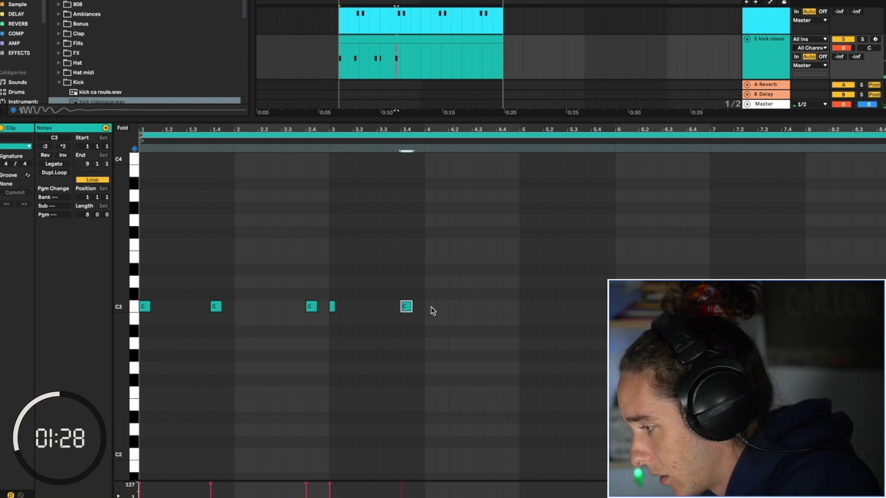
double_click(428, 307)
double_click(448, 307)
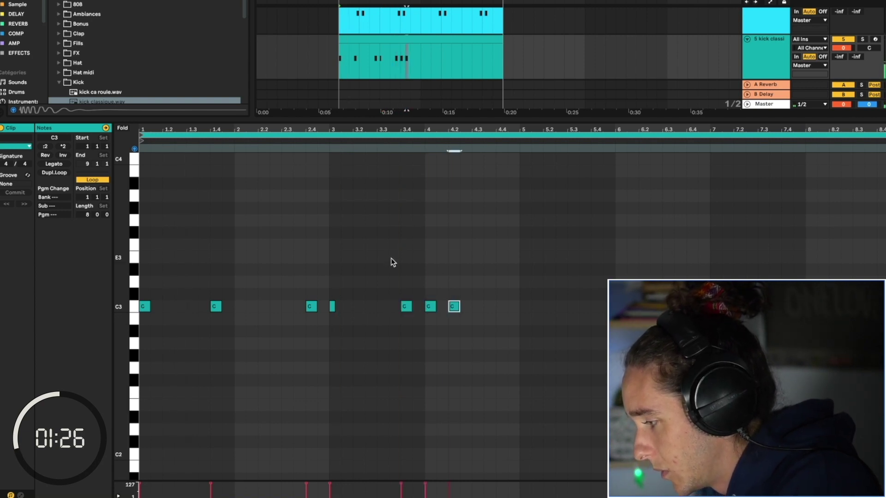
click(406, 306)
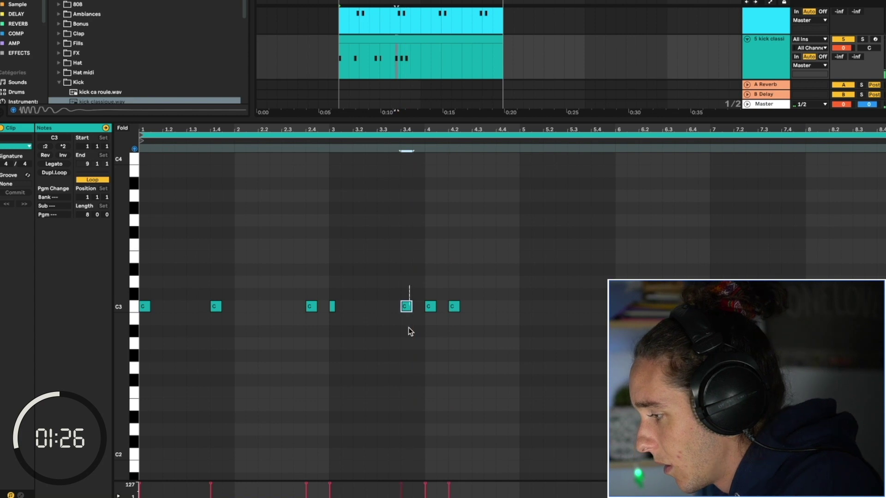
click(381, 137)
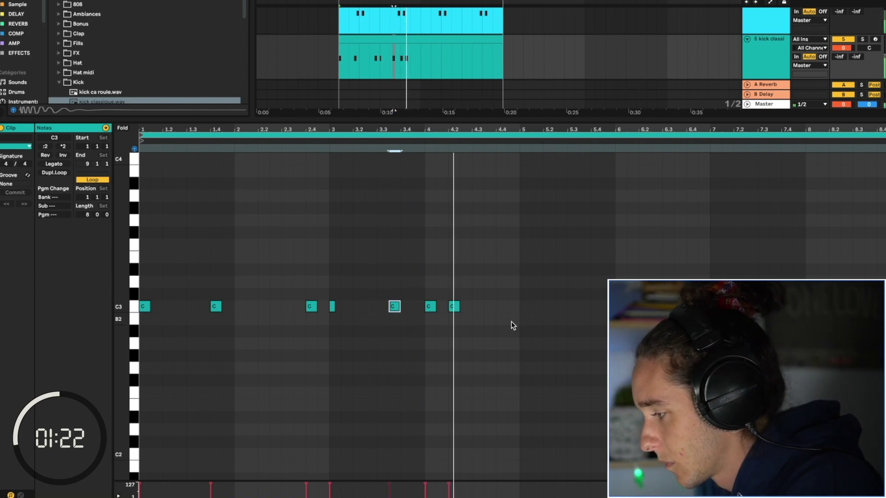
Step: Place C3 kicks on 5.2, 5.2.3 and 6.3.3, plus a short one at the start of bar 7
double_click(547, 306)
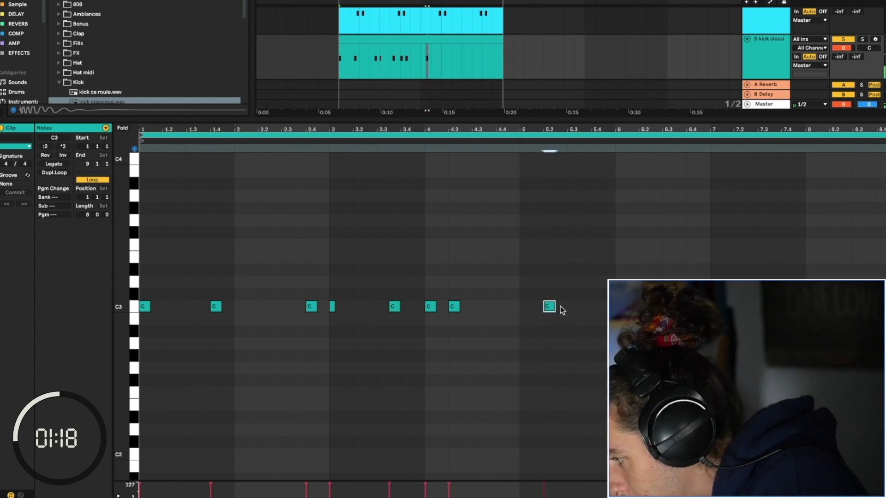
double_click(560, 307)
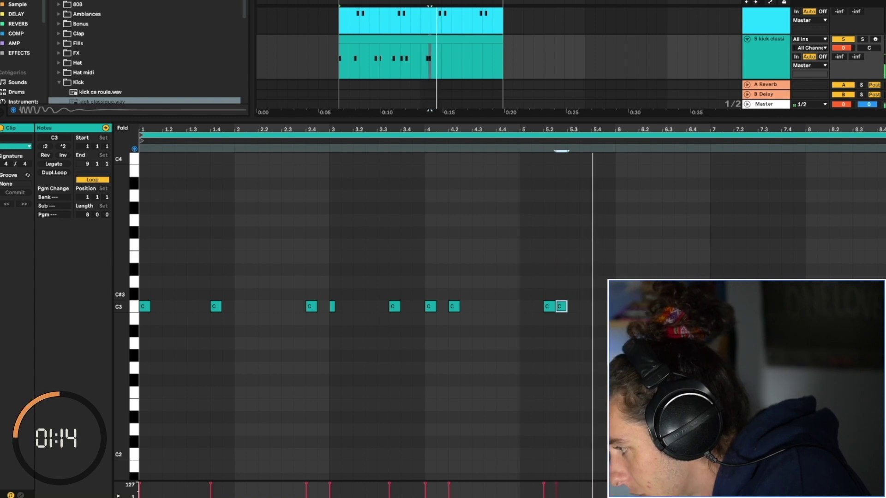
double_click(680, 307)
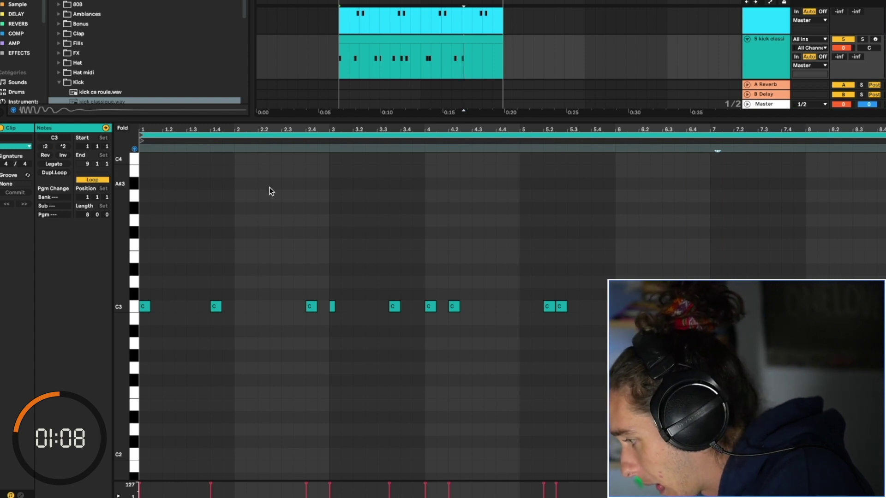
Step: Play the kick pattern from around bar 7 and extend it with more C3 kicks through bar 8
click(715, 147)
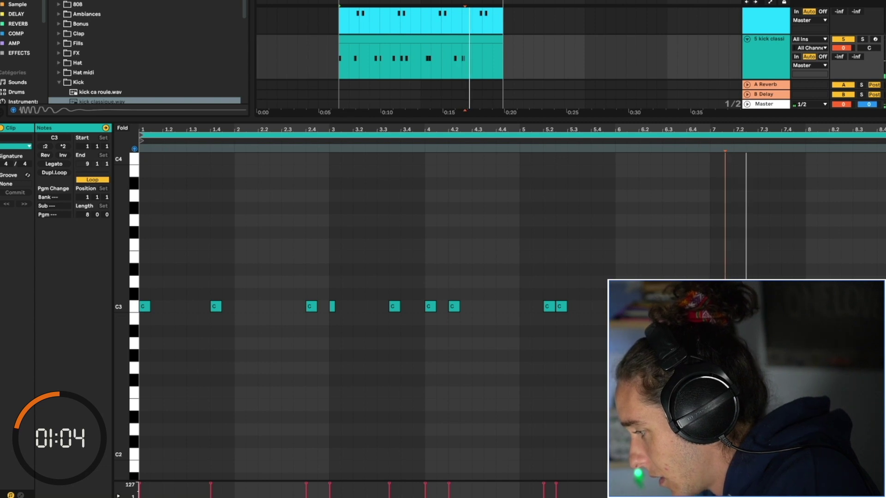
key(space)
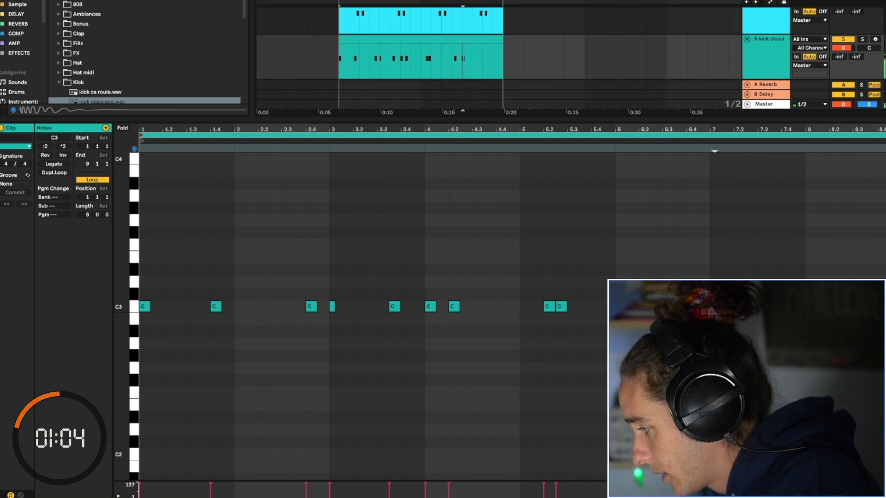
click(698, 147)
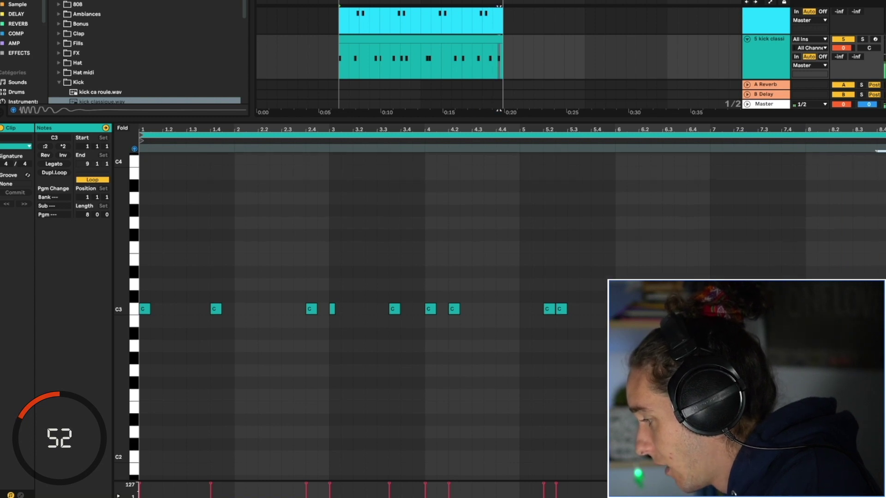
Step: Insert a MIDI track between the kick and clap tracks, and open the 808 Longues sample folder
key(super+alt+l)
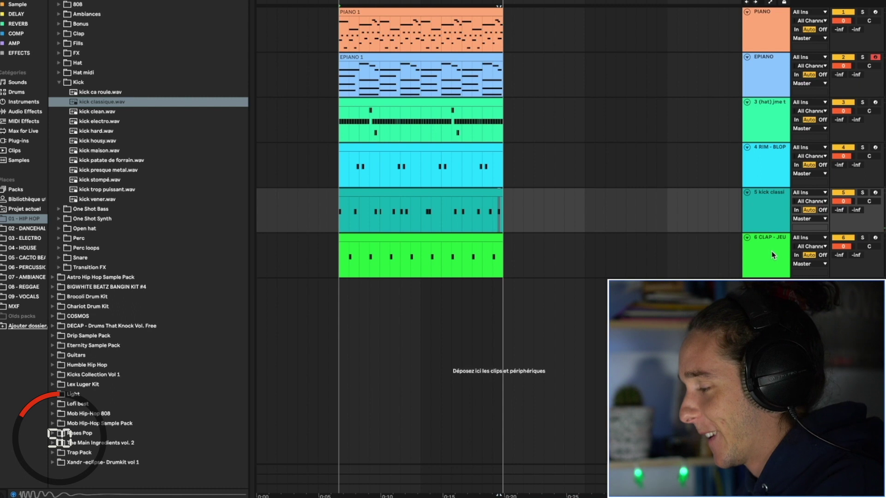
key(super+shift+t)
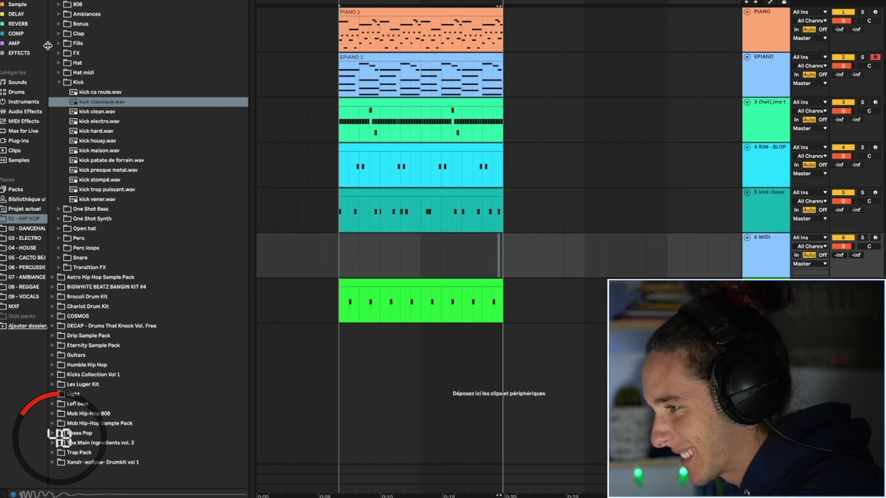
click(60, 4)
click(63, 24)
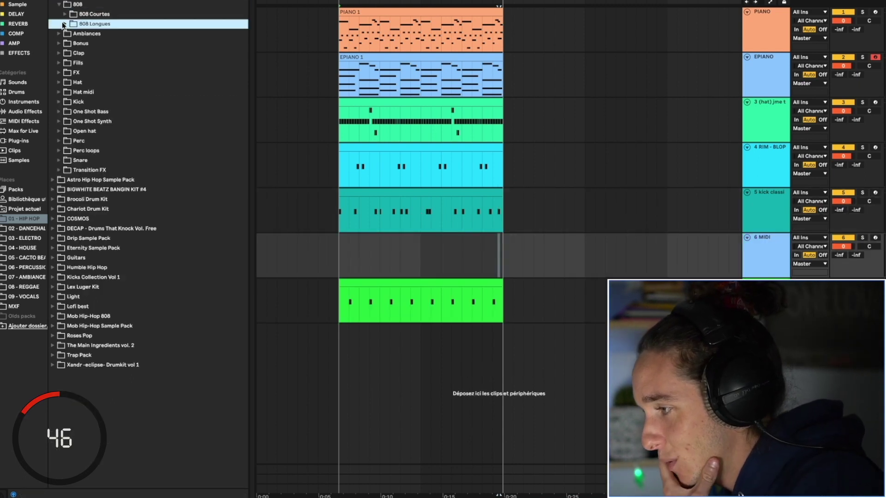
click(64, 24)
Step: Preview the first two long 808 samples, load 808 longue 2.wav onto the new track, and copy the kick clip to it
click(94, 36)
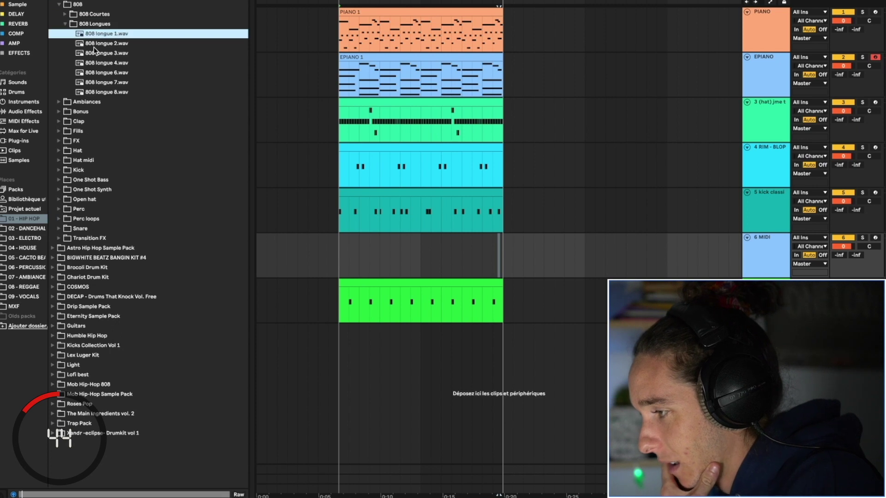
click(93, 46)
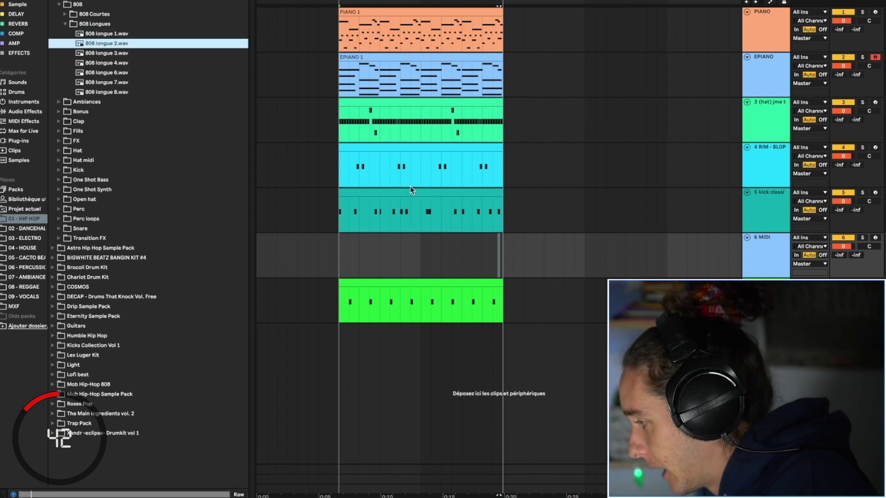
key(Return)
drag(403, 189, 356, 257)
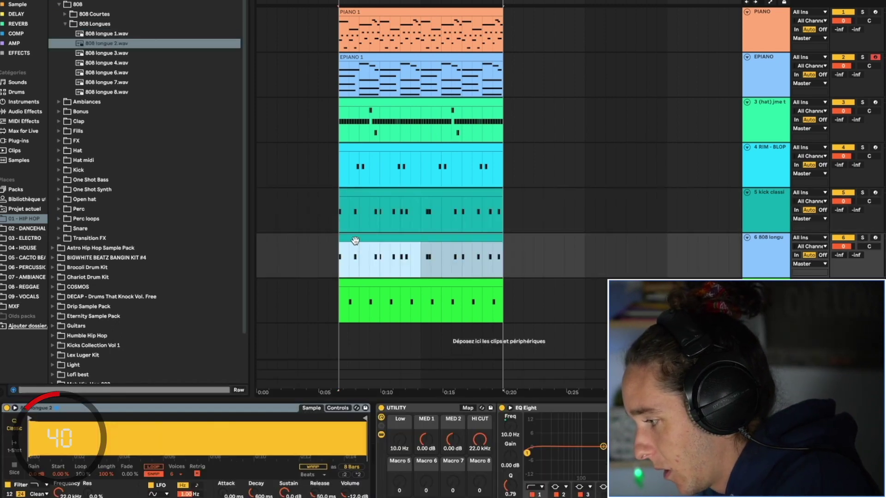
Step: Open the copied clip on the 808 track and transpose all its notes up to A4
double_click(355, 239)
scroll(182, 293, down, 3)
key(Up)
key(Up)
key(Up)
key(Up)
key(Up)
key(Up)
key(Up)
key(Up)
key(Up)
key(Up)
key(Up)
key(Up)
key(Up)
key(Up)
key(Up)
key(Up)
key(Up)
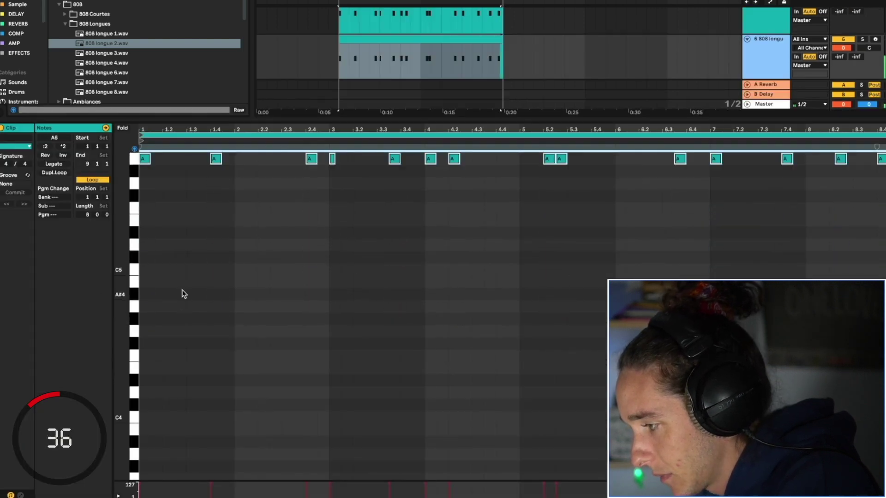
key(shift+Down)
Step: Lower the 808 note on 2.4 to G4 and play the bassline from the start
click(310, 307)
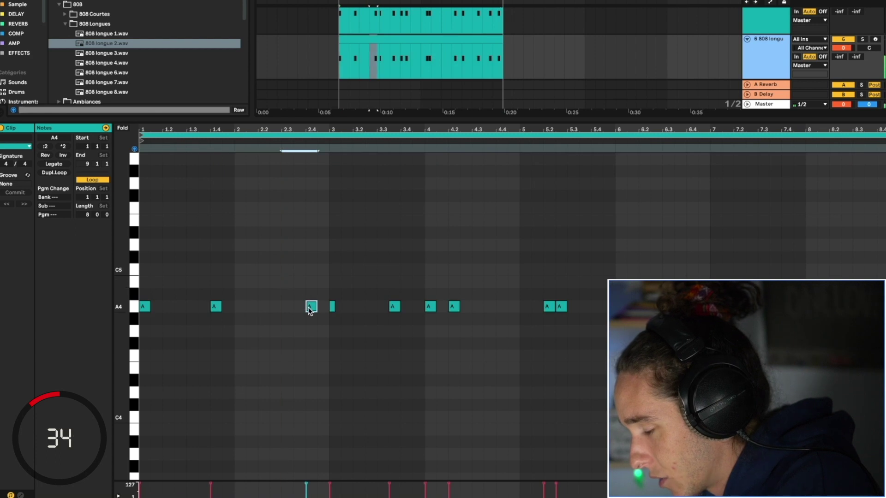
key(Down)
key(Down)
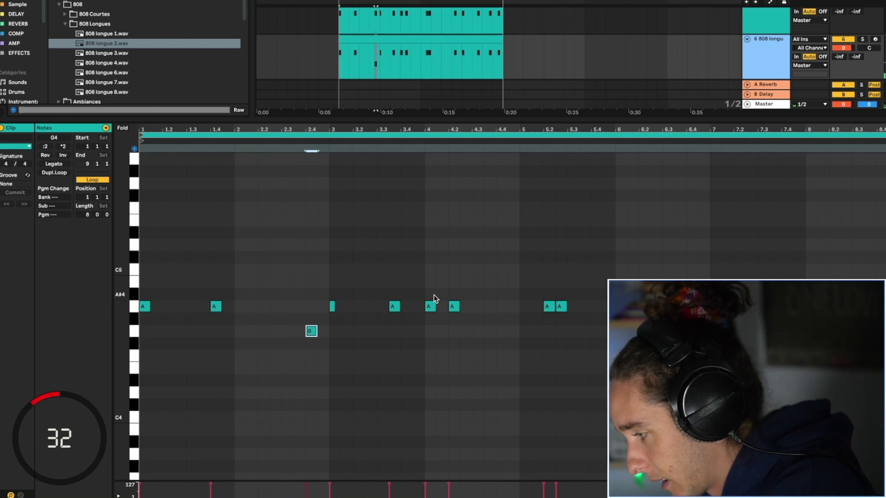
key(space)
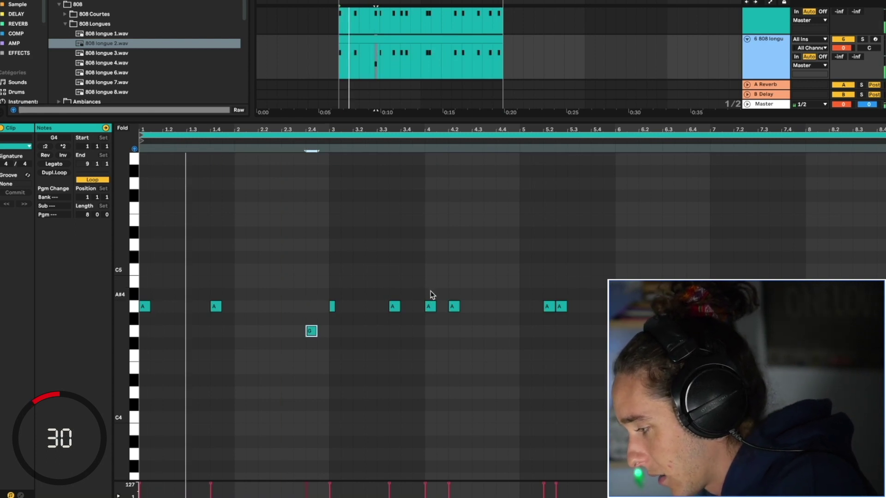
key(space)
Step: Lower the 808 note on 4.2 to G4, and raise the one on 4.1 to G5, stretched to one beat
drag(431, 297, 469, 331)
key(Down)
key(Down)
click(431, 333)
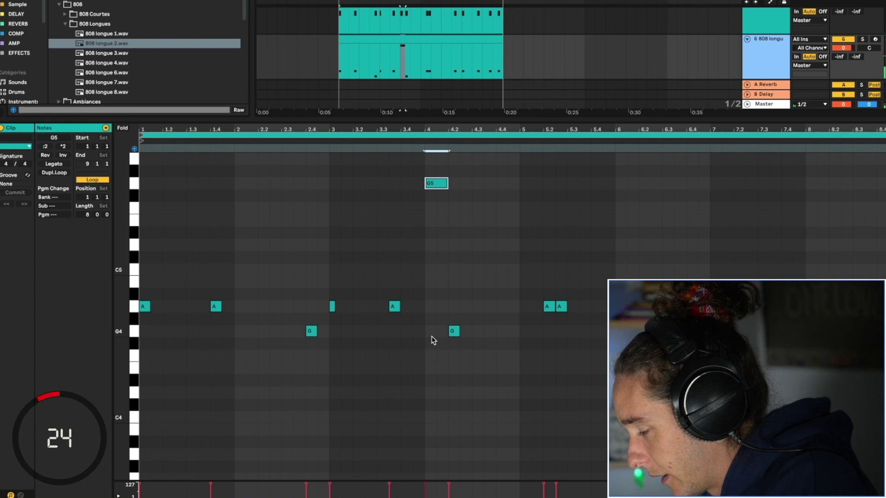
Step: Lengthen all the 808 notes by about one beat and play the result briefly
key(ctrl+a)
key(shift+Right)
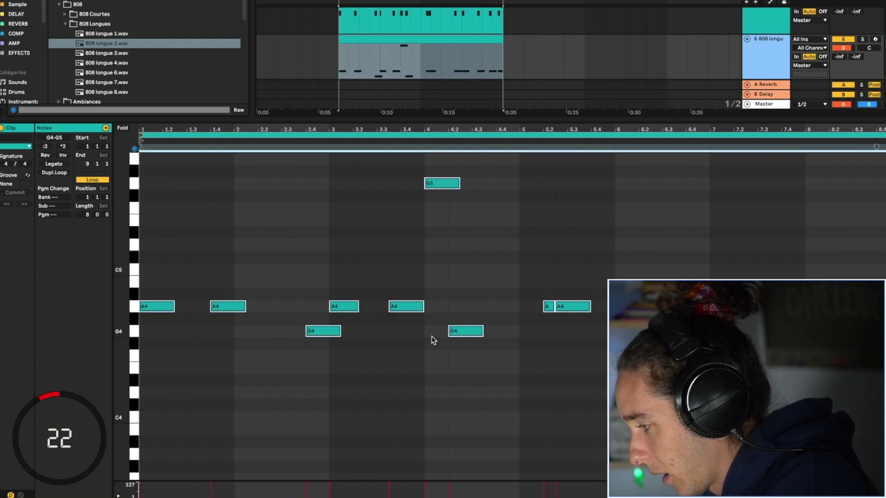
click(466, 328)
key(space)
key(space)
Step: Lower the 808 note on 5.2 to A3 and lengthen it to one beat
click(550, 306)
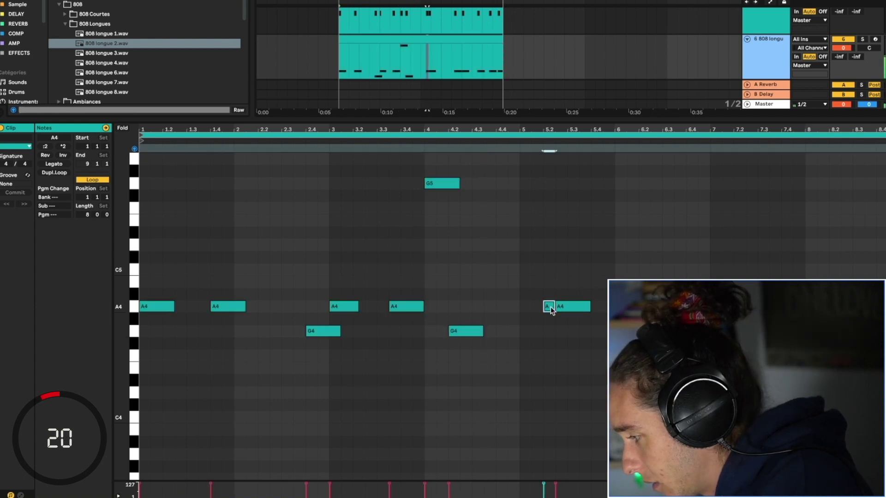
key(shift+Down)
key(shift+Down)
key(shift+Right)
Step: Lower the 808 note on 6.3.3 and the last two notes of bar 8 to G4
click(699, 272)
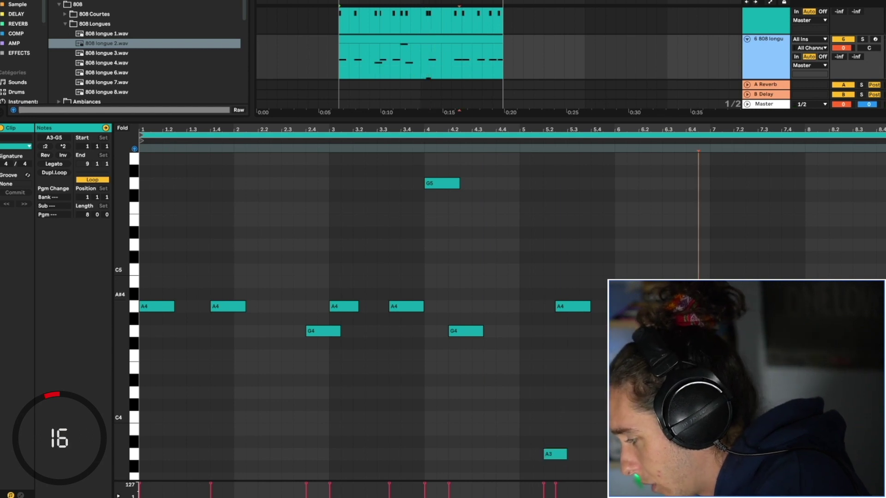
drag(711, 272, 673, 318)
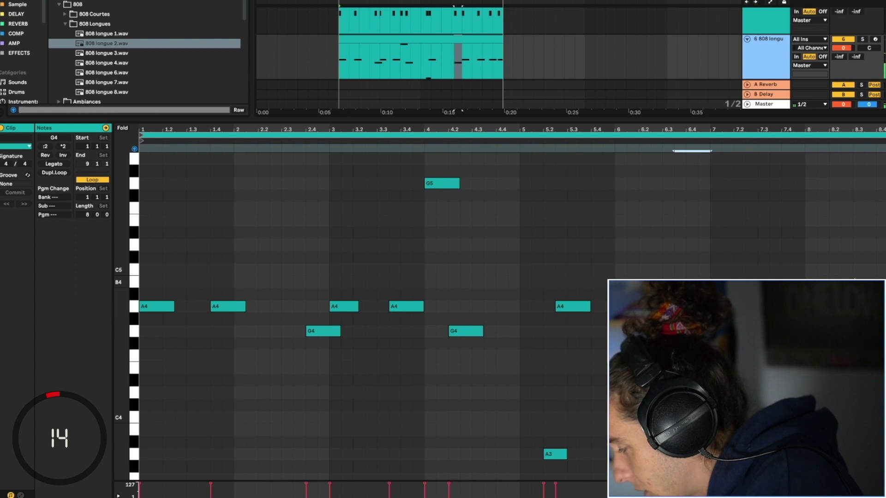
drag(839, 343, 877, 344)
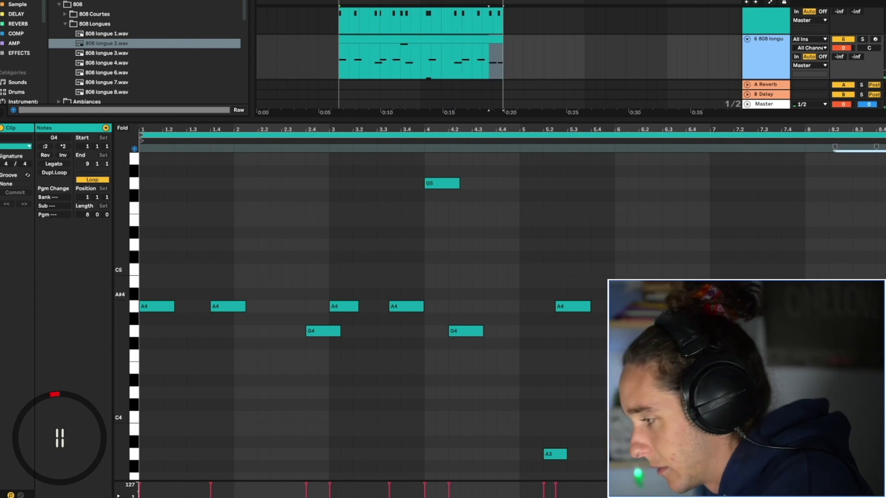
Step: Transpose the whole 808 bassline down one octave and play it
key(ctrl+a)
key(shift+Down)
key(space)
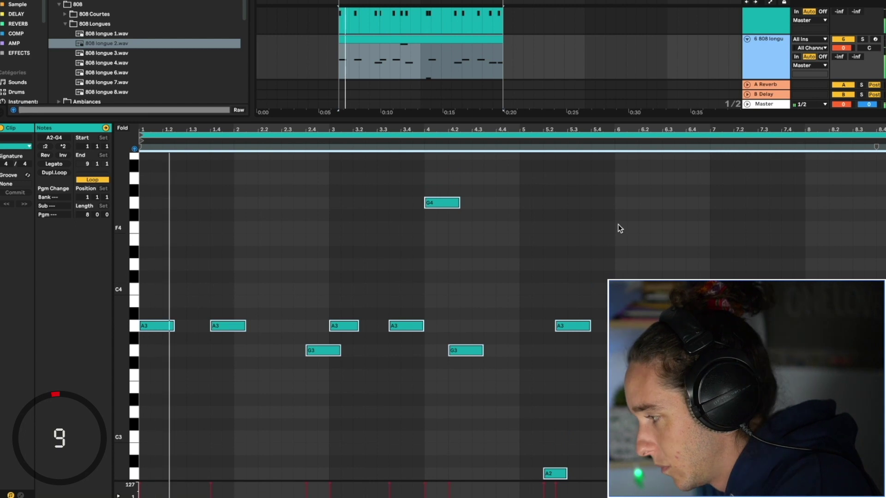
Step: Load the 808 HARD.adg preset onto the 808 track and set its sampler's glide mode to Glide
click(770, 43)
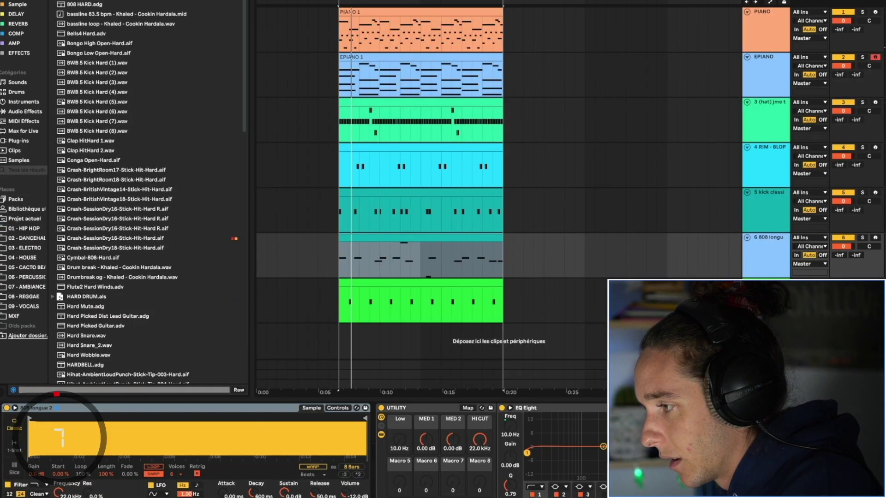
click(101, 5)
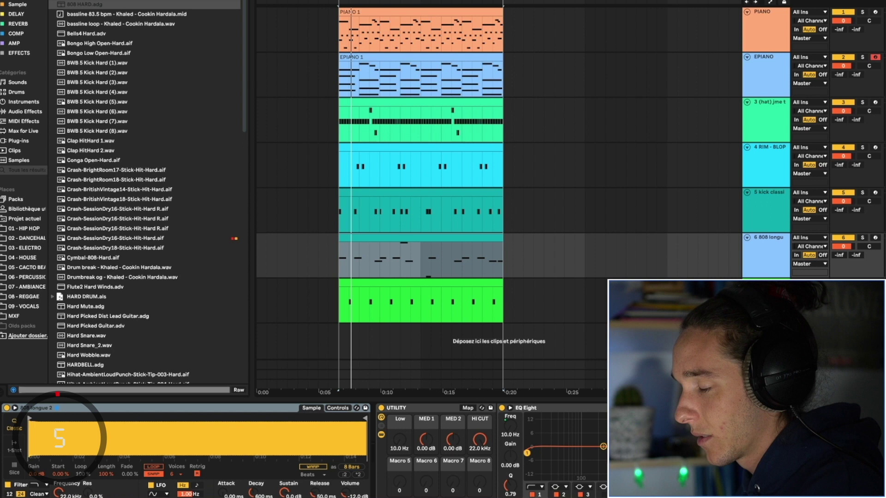
scroll(101, 439, right, 5)
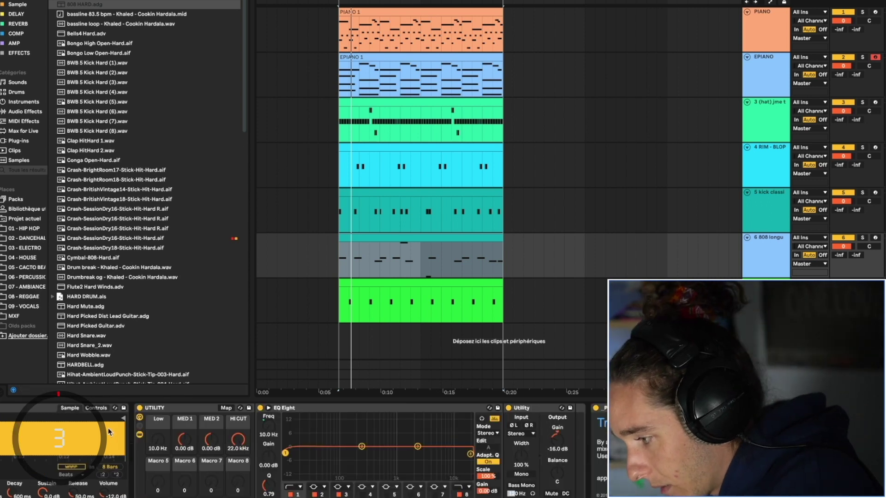
click(98, 409)
key(ctrl+alt+b)
click(111, 468)
click(111, 490)
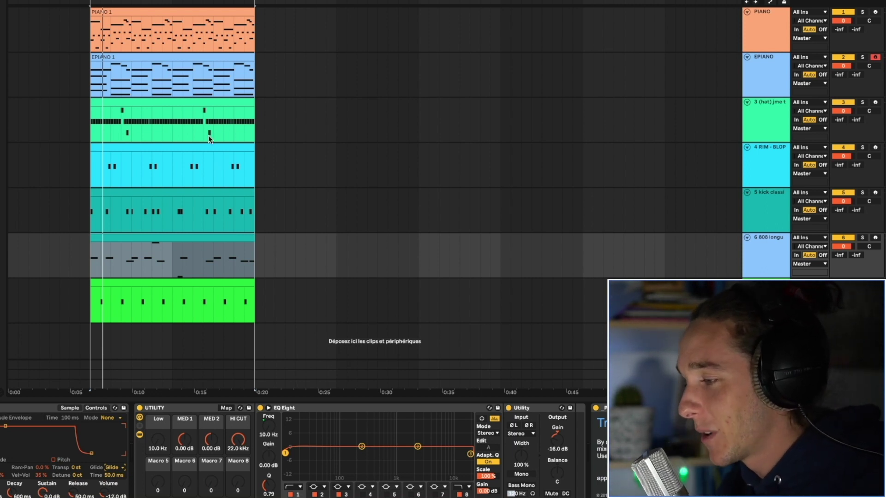
Step: Delete the first four bars of the hi-hat, rim, kick and 808 clips, leaving the piano, electric piano and clap intact
click(194, 110)
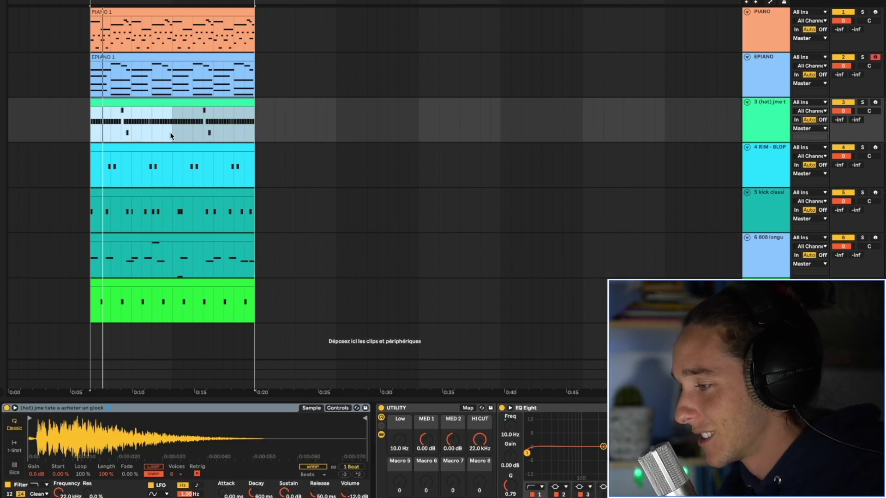
key(Down)
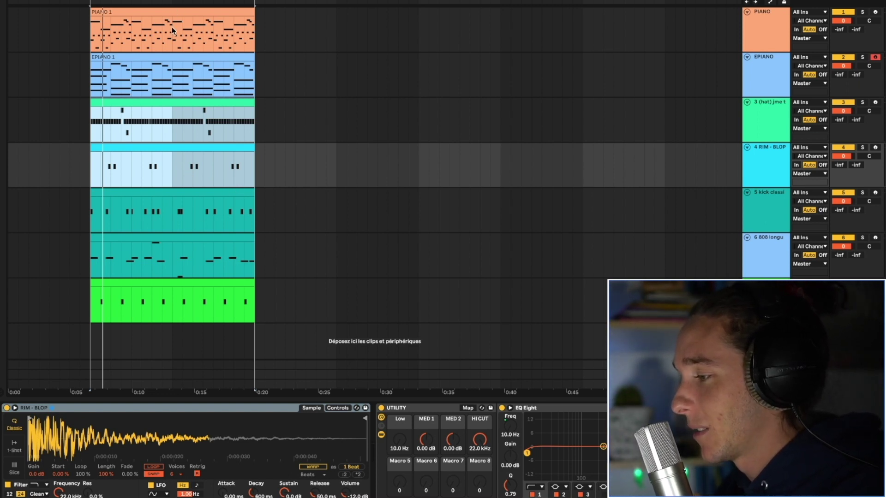
drag(172, 119, 93, 240)
key(Delete)
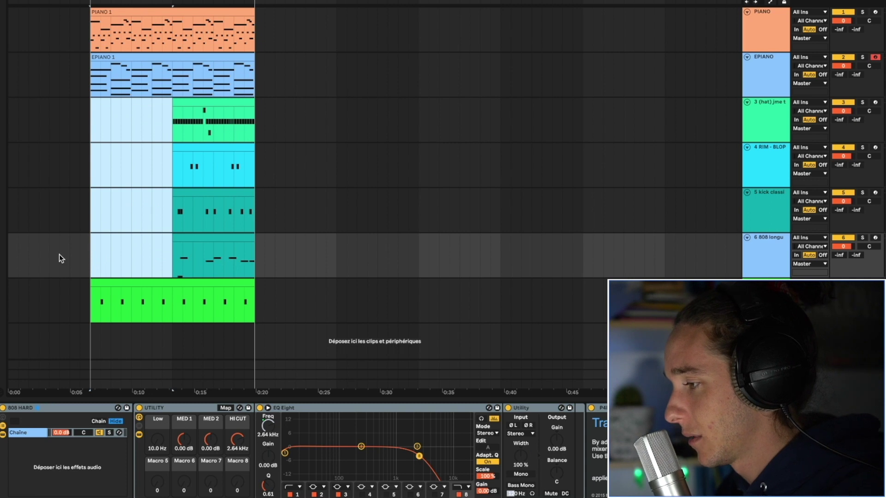
Step: Play the arrangement from the start of the loop and select the remaining hi-hat clip
click(87, 213)
key(space)
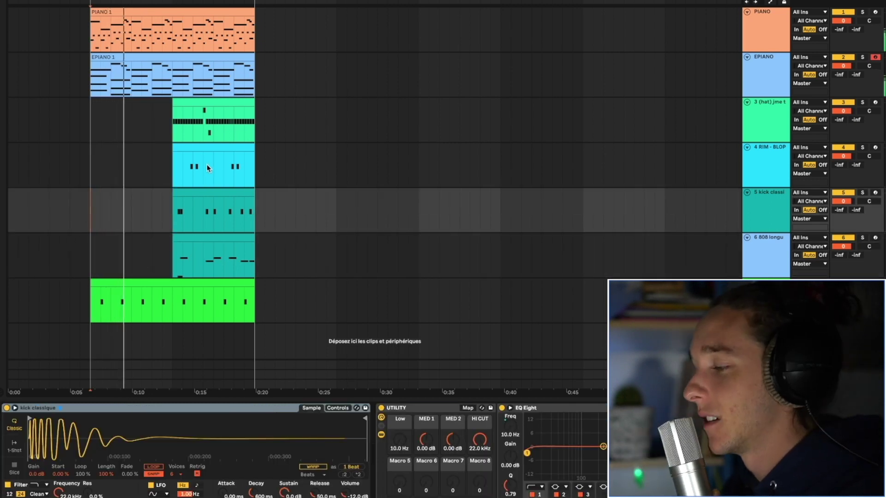
click(196, 102)
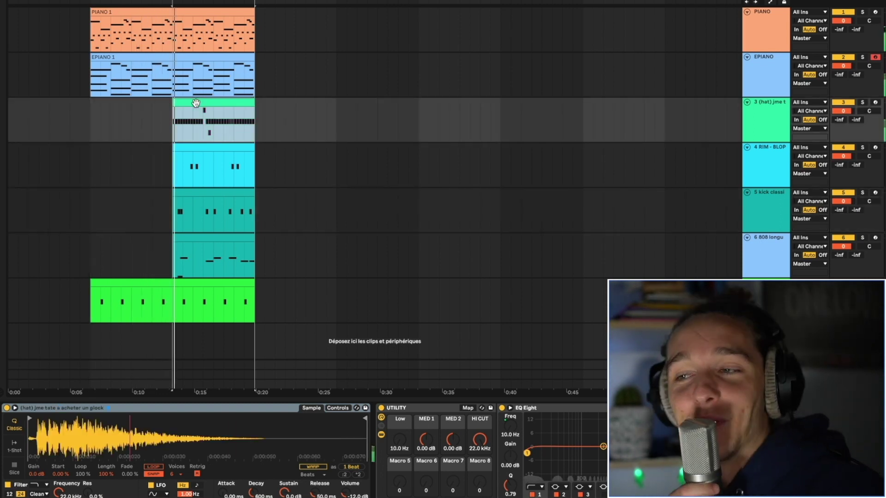